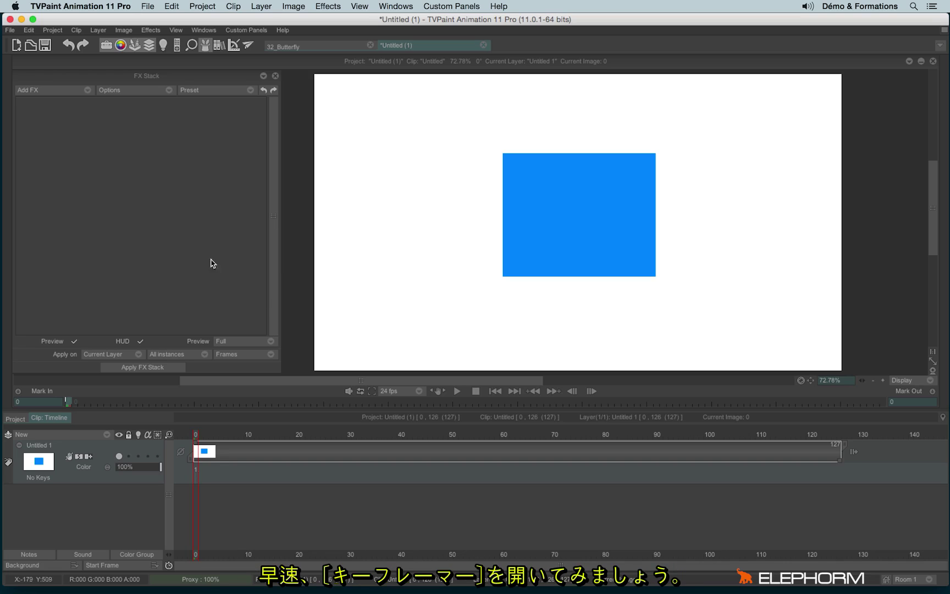
Add the Motion > KeyFramer effect to the blue rectangle's layer in the FX Stack.
left_click(46, 94)
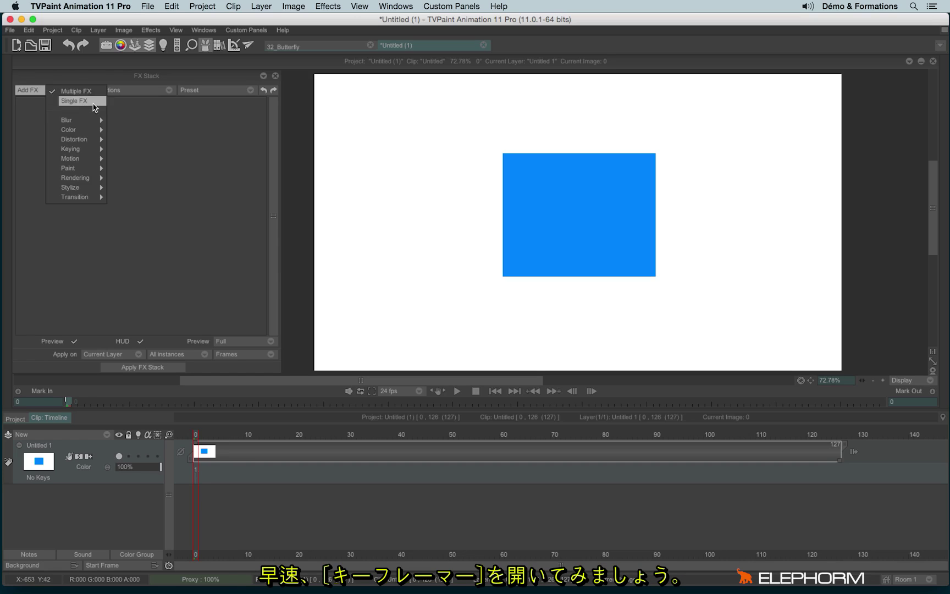
mouse_move(80, 161)
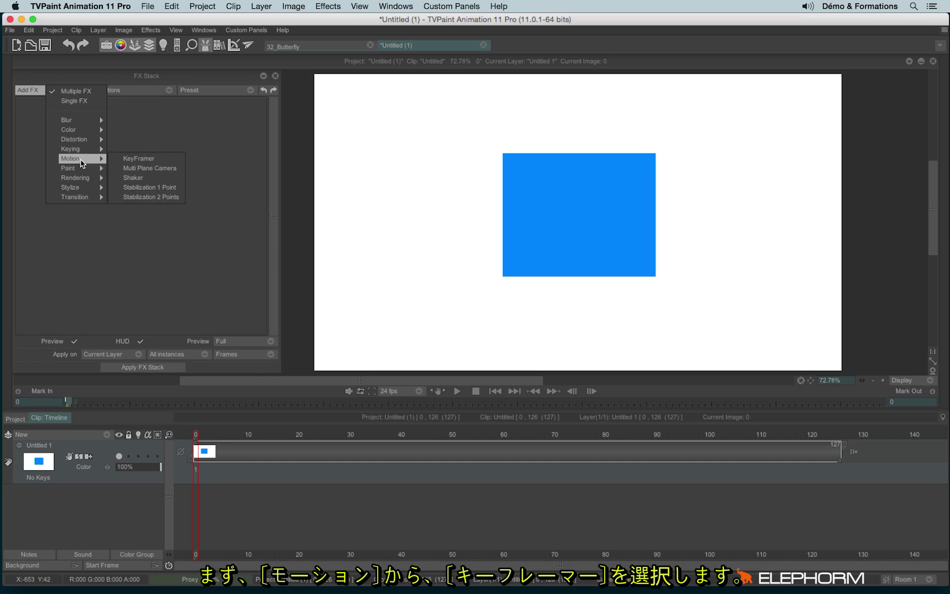
left_click(169, 161)
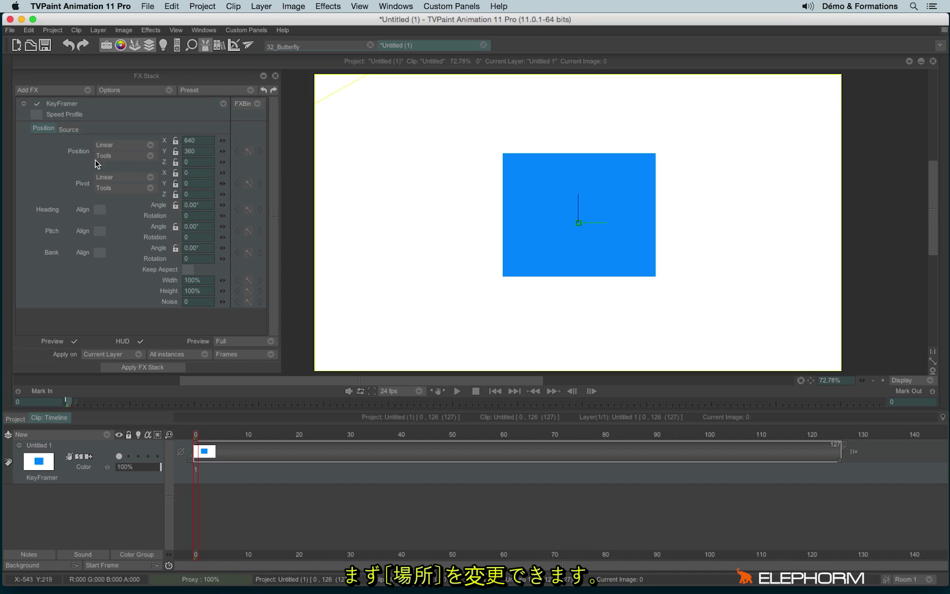
left_click_drag(250, 143, 218, 144)
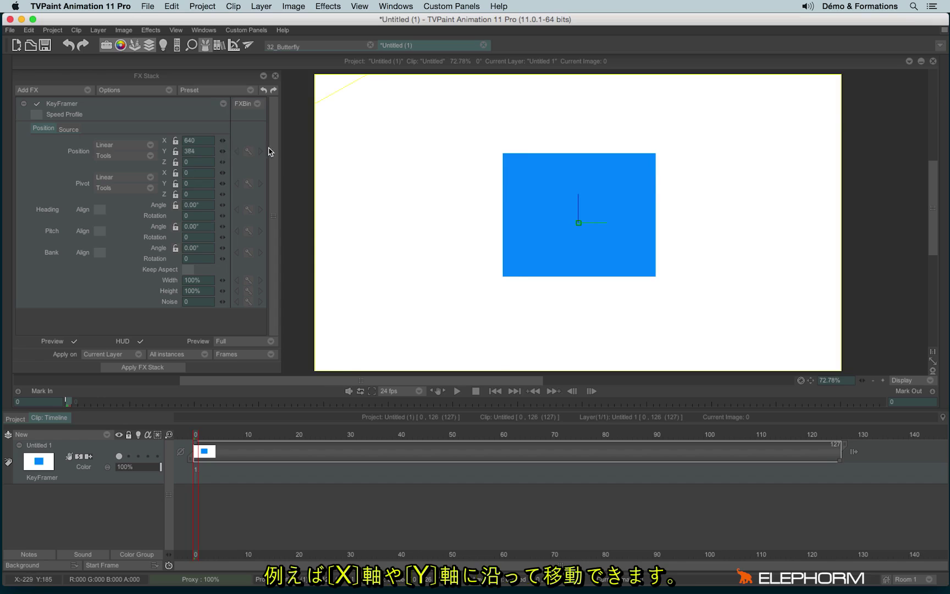
left_click_drag(284, 148, 212, 215)
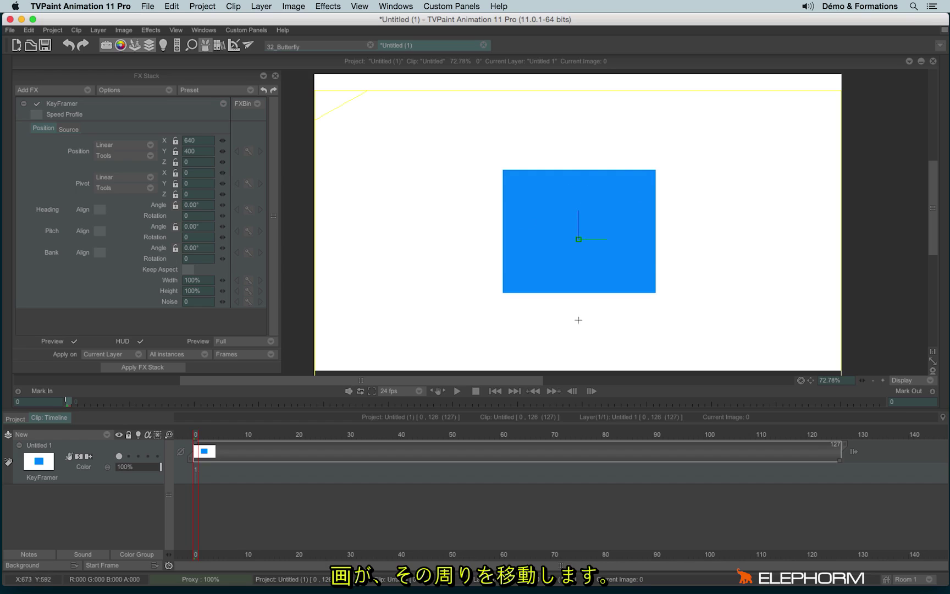
left_click_drag(222, 173, 176, 268)
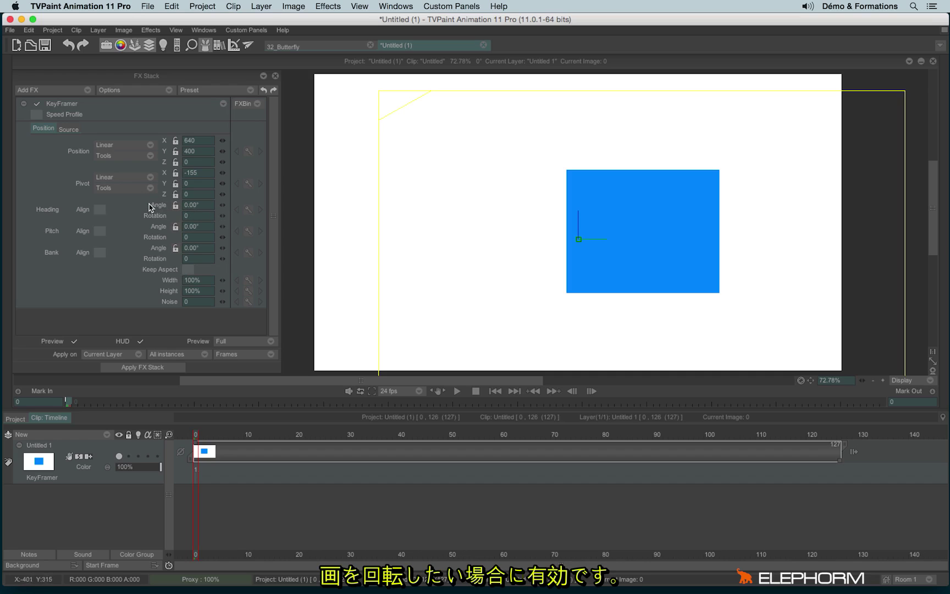
left_click_drag(226, 207, 221, 229)
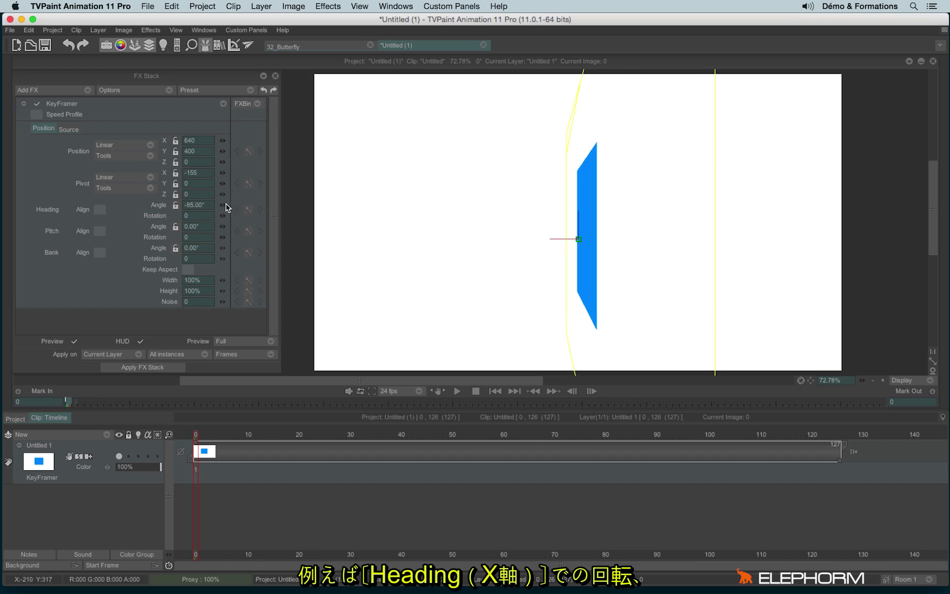
left_click(205, 207)
type("0")
key("Return")
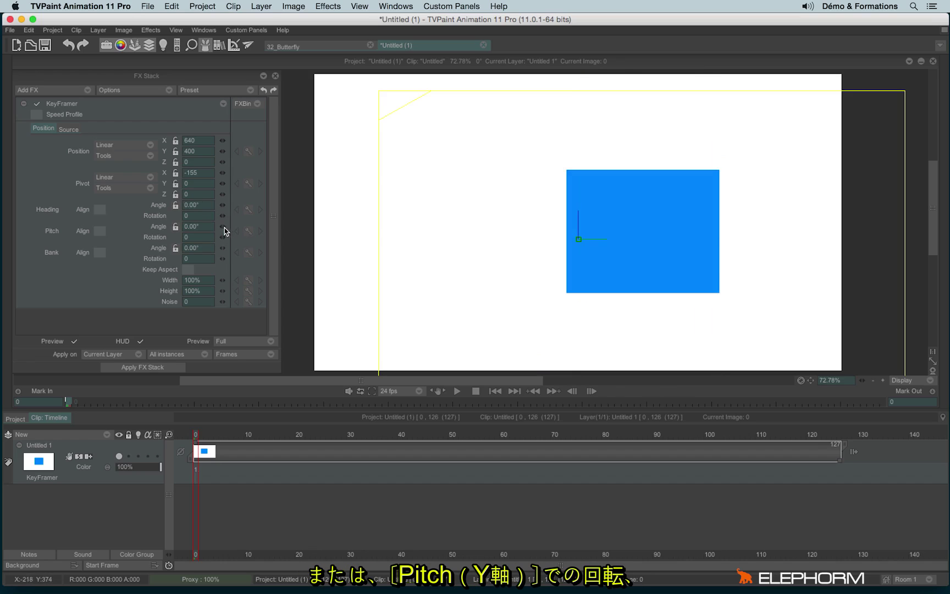
left_click_drag(237, 230, 206, 231)
double_click(199, 227)
type("0")
key("Return")
left_click_drag(222, 253, 269, 231)
left_click(223, 103)
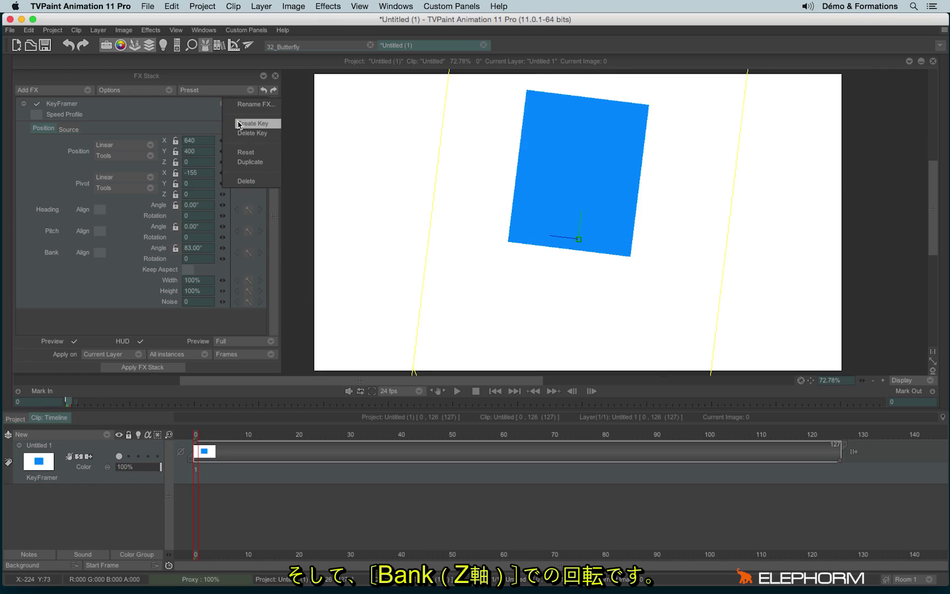
left_click(241, 152)
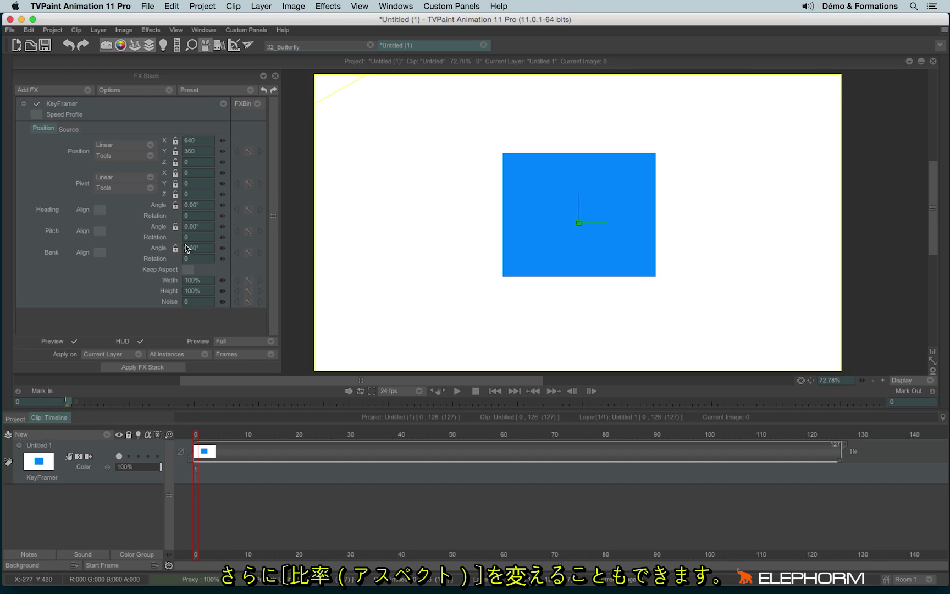
Test a 122% width stretch, then tick Keep Aspect and scale the rectangle proportionally.
mouse_move(227, 286)
left_mouse_down()
mouse_move(214, 281)
mouse_move(224, 284)
left_mouse_up()
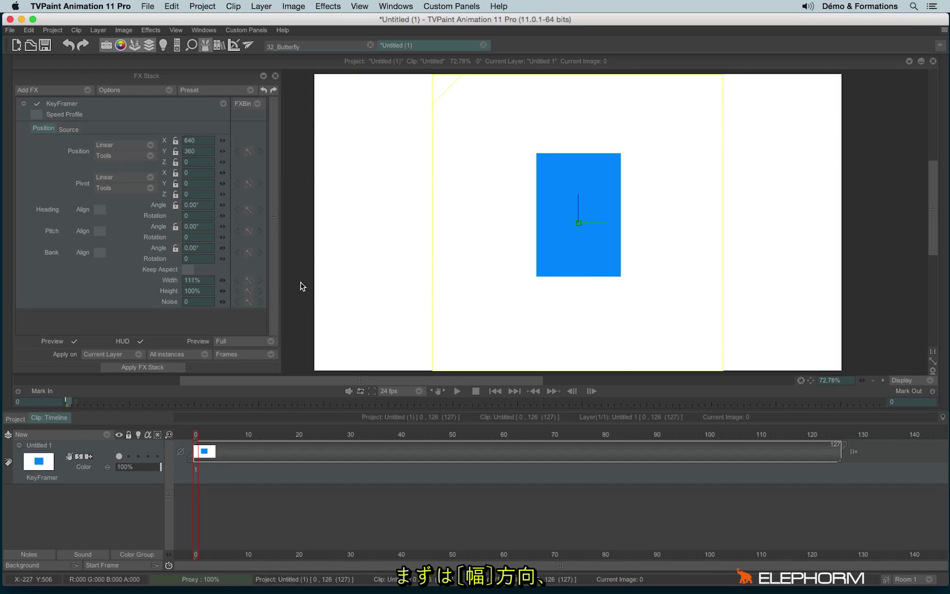
left_click_drag(313, 283, 250, 297)
left_click(188, 269)
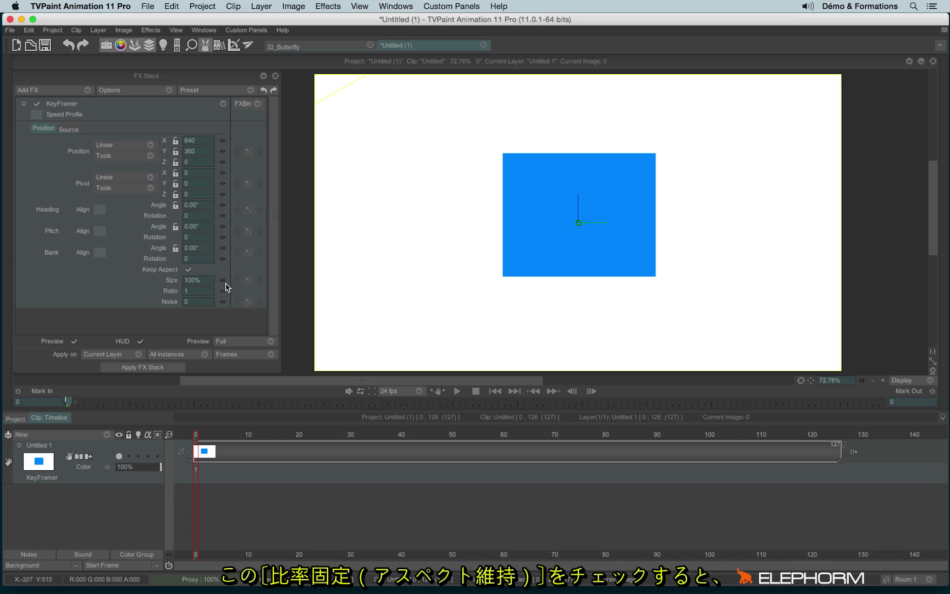
left_click_drag(222, 285, 191, 283)
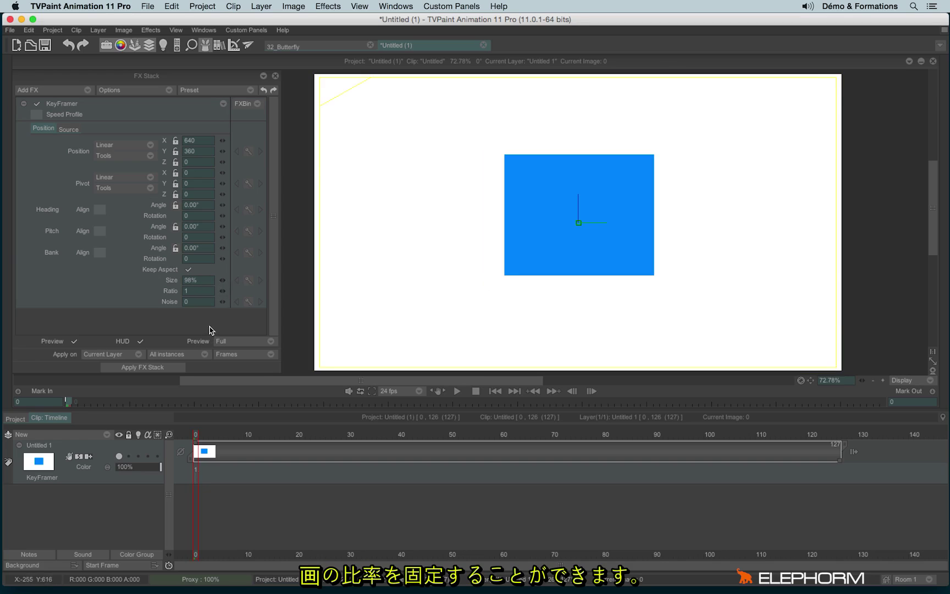
Create a KeyFramer key for the current settings from the options menu.
left_click(223, 104)
left_click(253, 126)
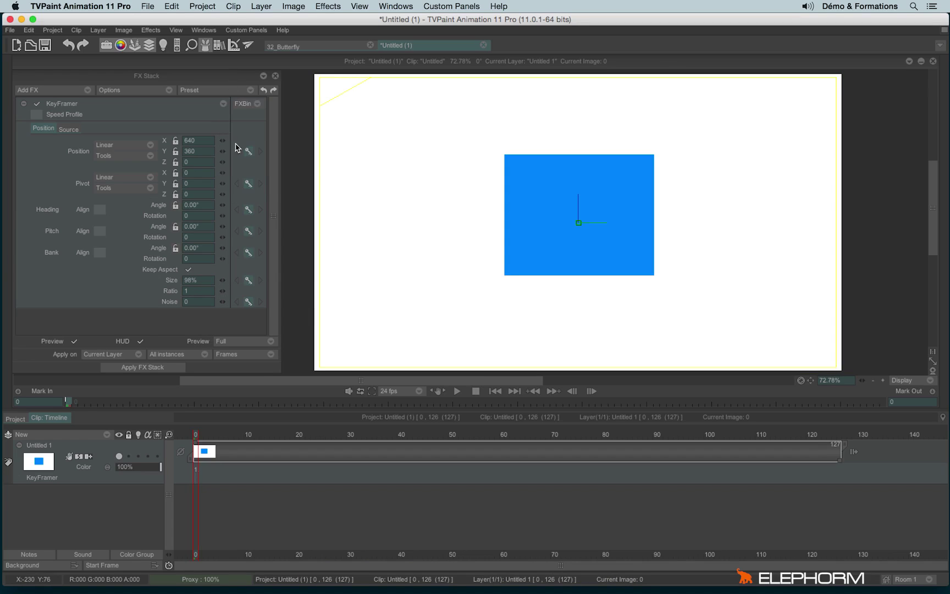
left_click(222, 104)
Reset the KeyFramer, move the rectangle to the upper left and key that start position.
left_click(241, 149)
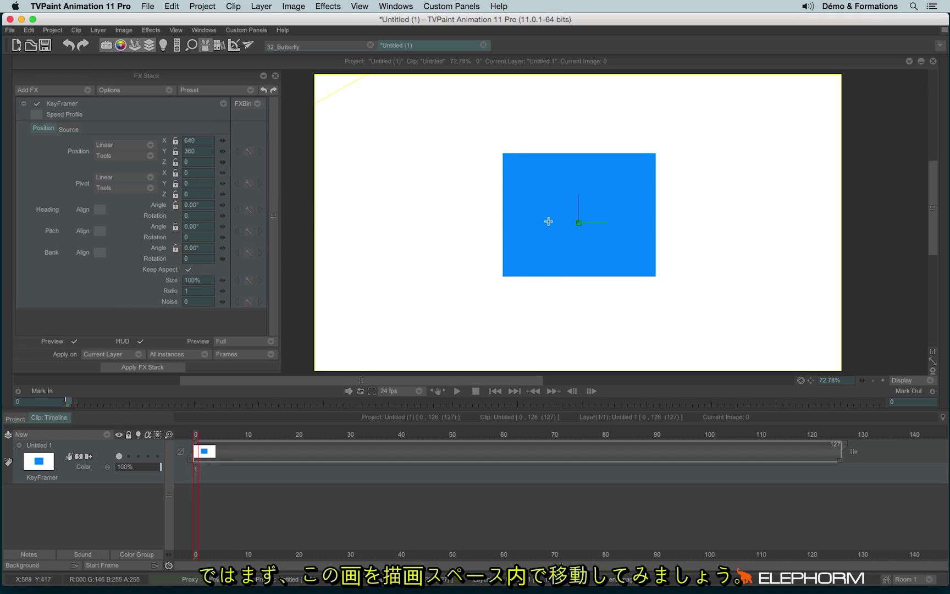
left_click_drag(578, 223, 410, 164)
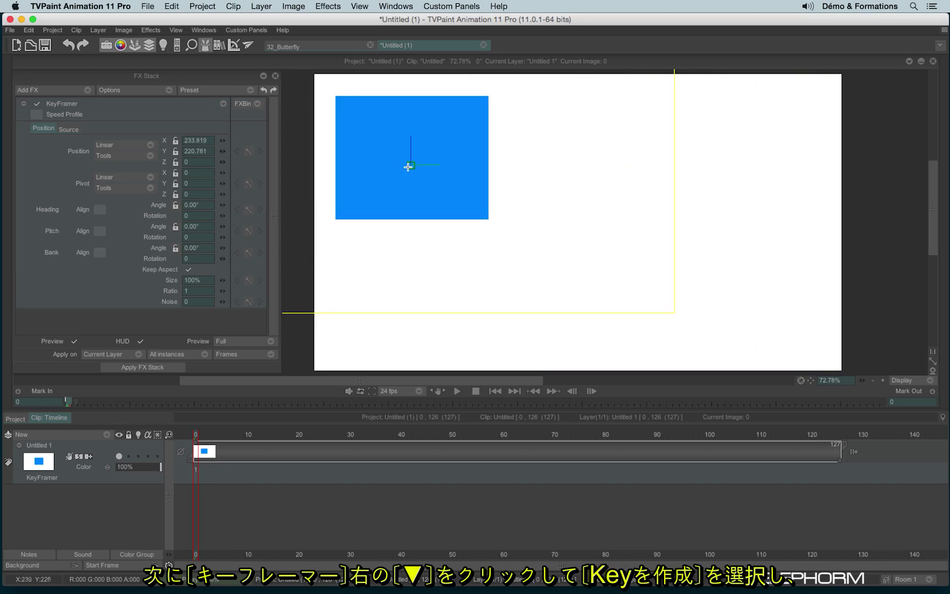
left_click(223, 103)
left_click(262, 127)
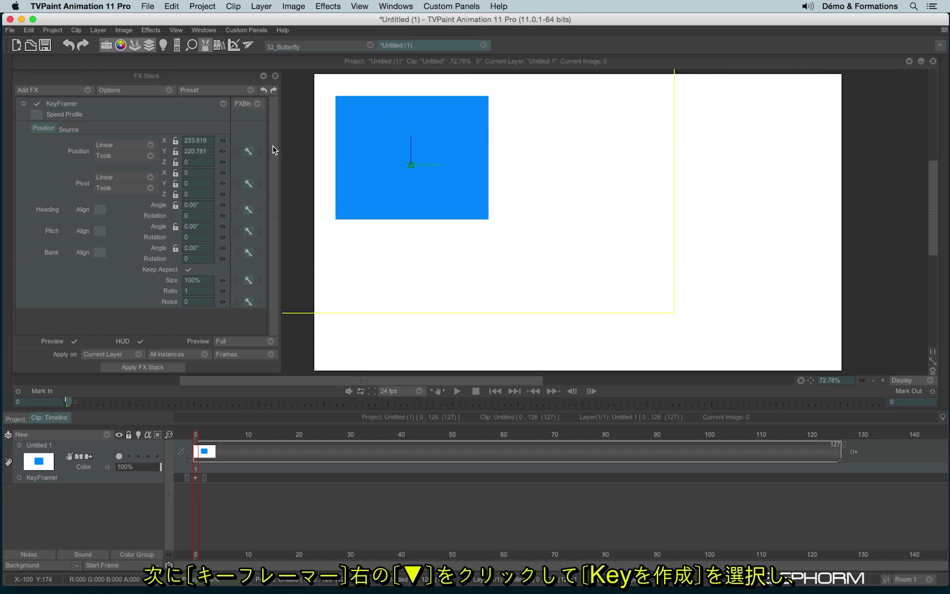
At frame 126, drag the rectangle to the lower right and scrub to preview the path.
left_click(831, 441)
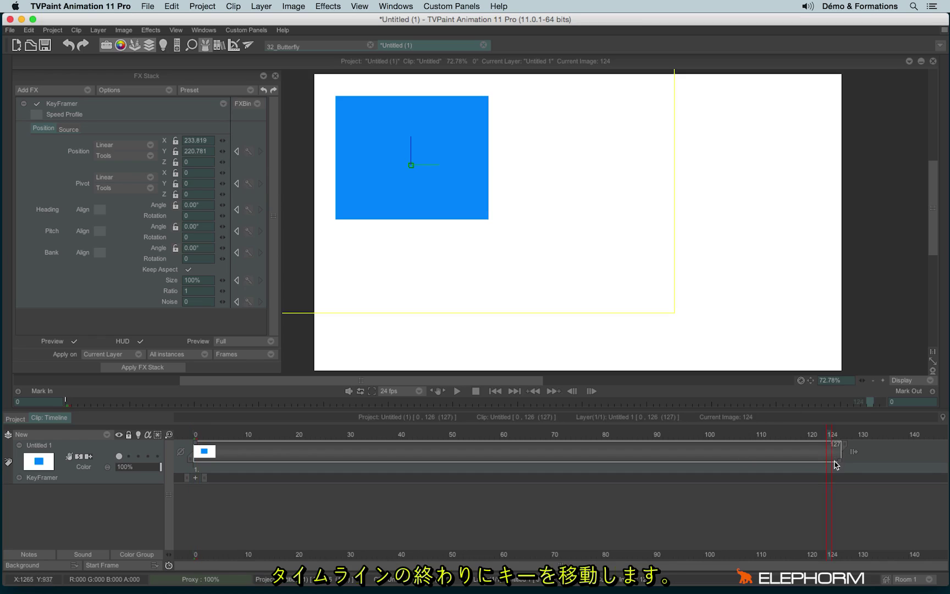
left_click(840, 463)
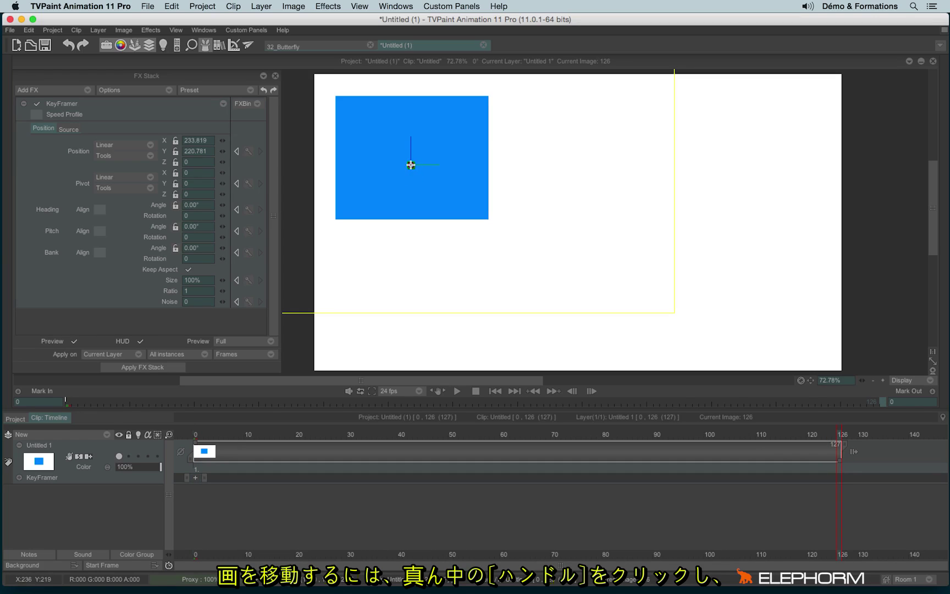
left_click_drag(410, 165, 734, 304)
left_click_drag(882, 402, 721, 401)
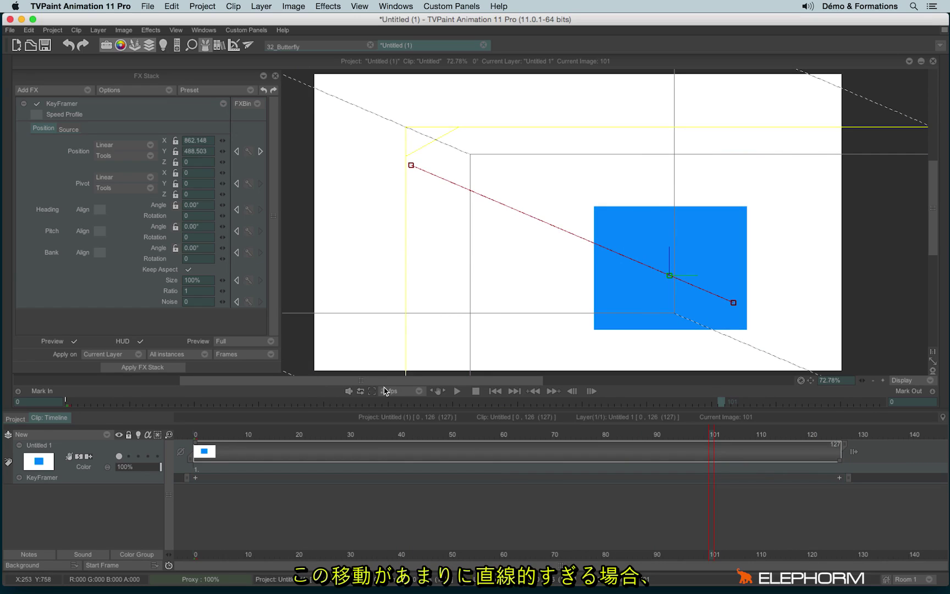
Add a waypoint at frame 58 on the path and pull it upward to bend the route.
left_click(204, 435)
left_click_drag(221, 436, 573, 452)
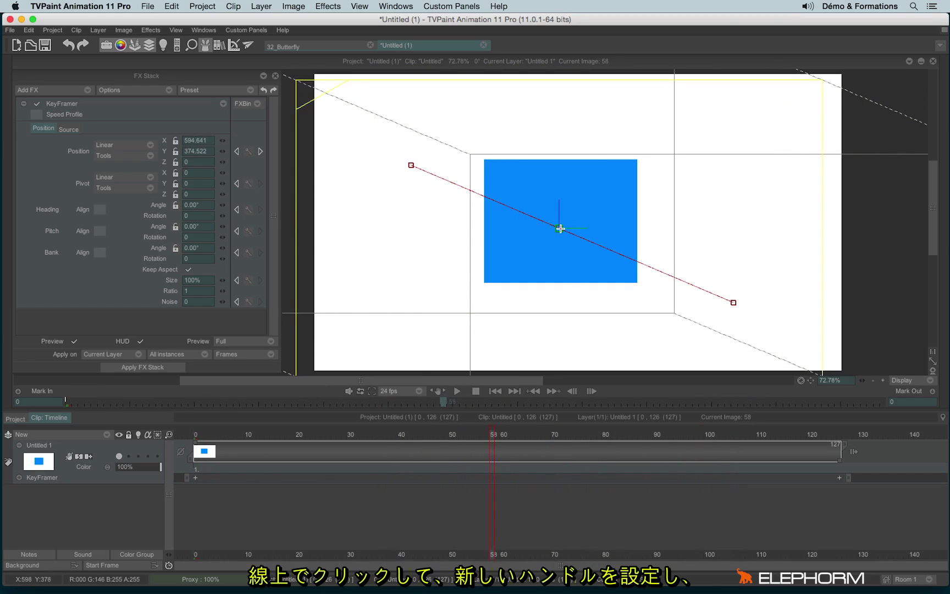
left_click_drag(558, 227, 635, 154)
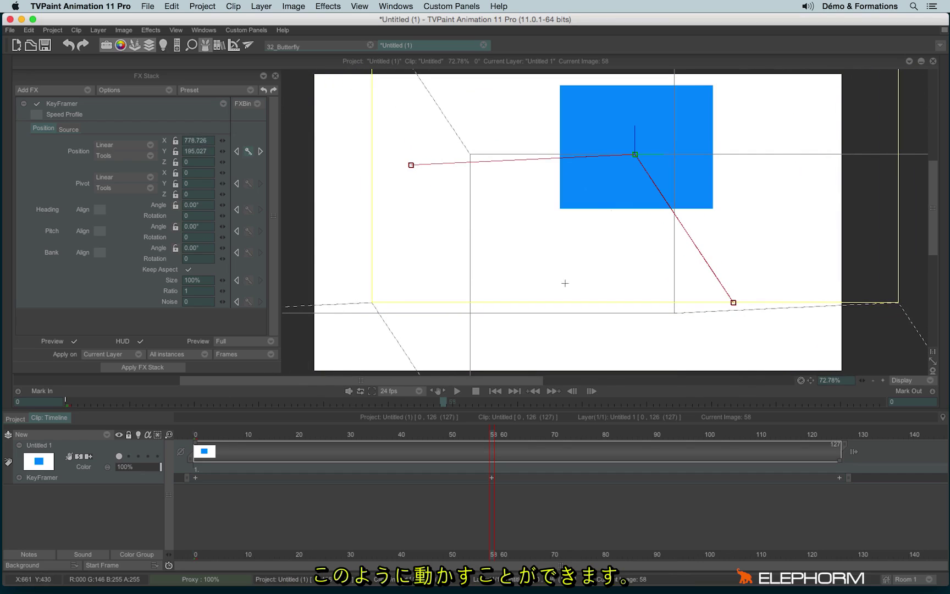
left_click_drag(205, 443, 488, 477)
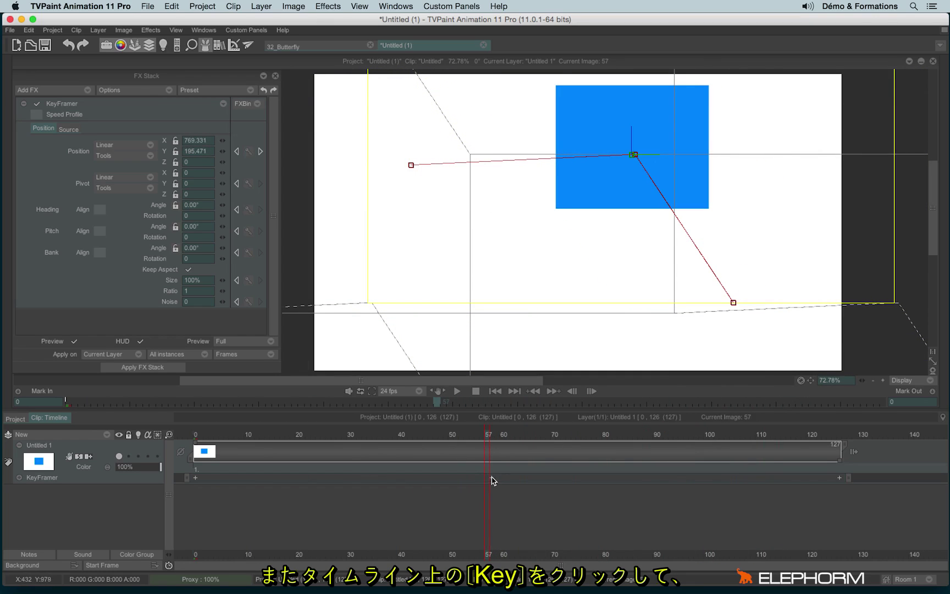
left_click(493, 481)
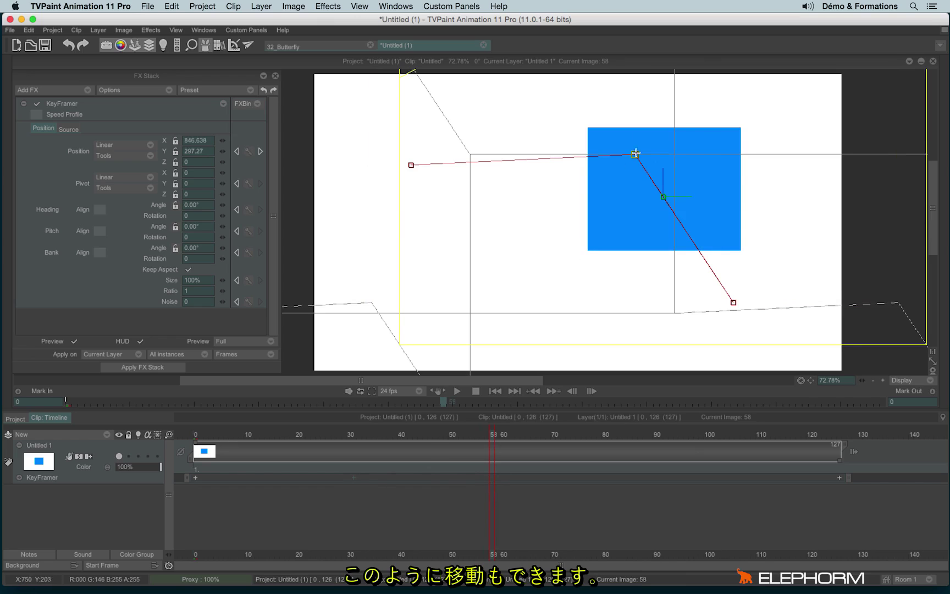
left_click_drag(635, 154, 545, 128)
Add a lower waypoint at frame 88 and scrub the timeline to preview the zigzag.
left_click(646, 434)
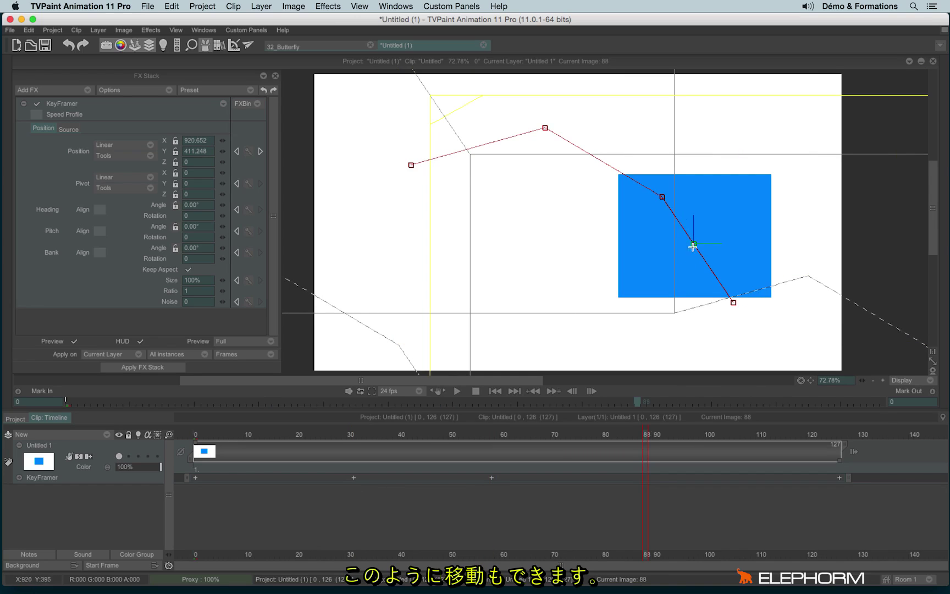
left_click_drag(692, 250, 620, 309)
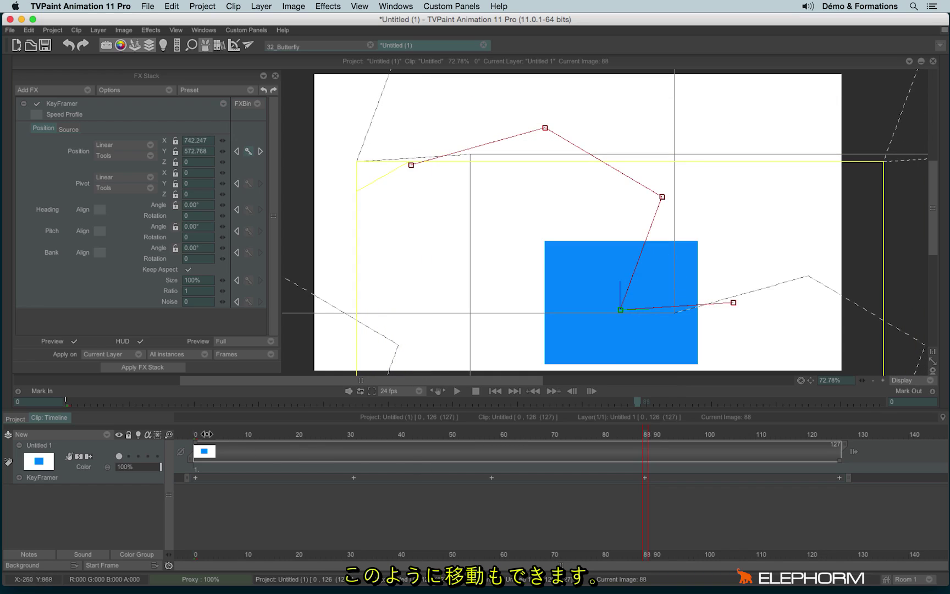
left_click_drag(205, 433, 693, 435)
left_click_drag(749, 464, 493, 434)
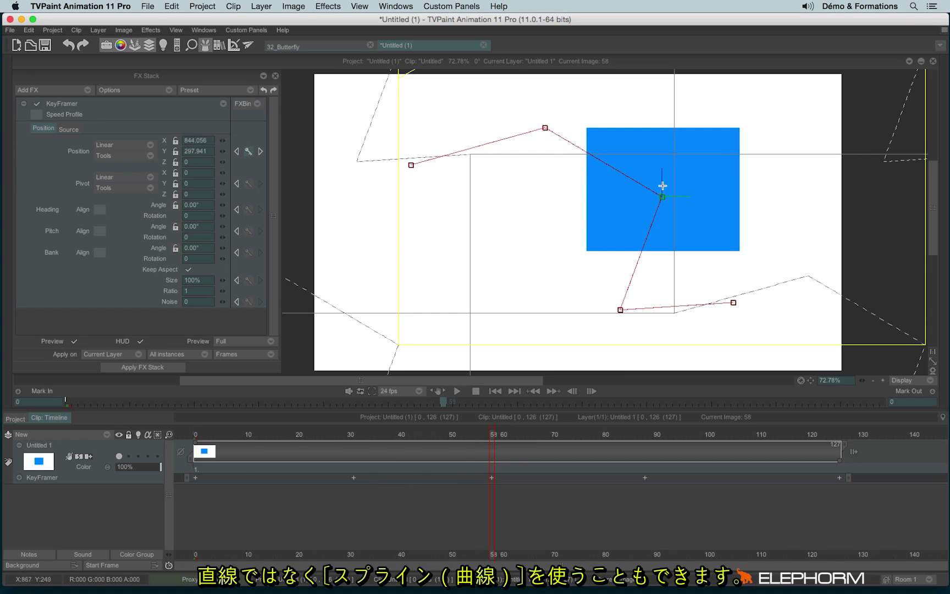
Set the top path point to Spline interpolation and drag its tangent to curve the path.
right_click(545, 128)
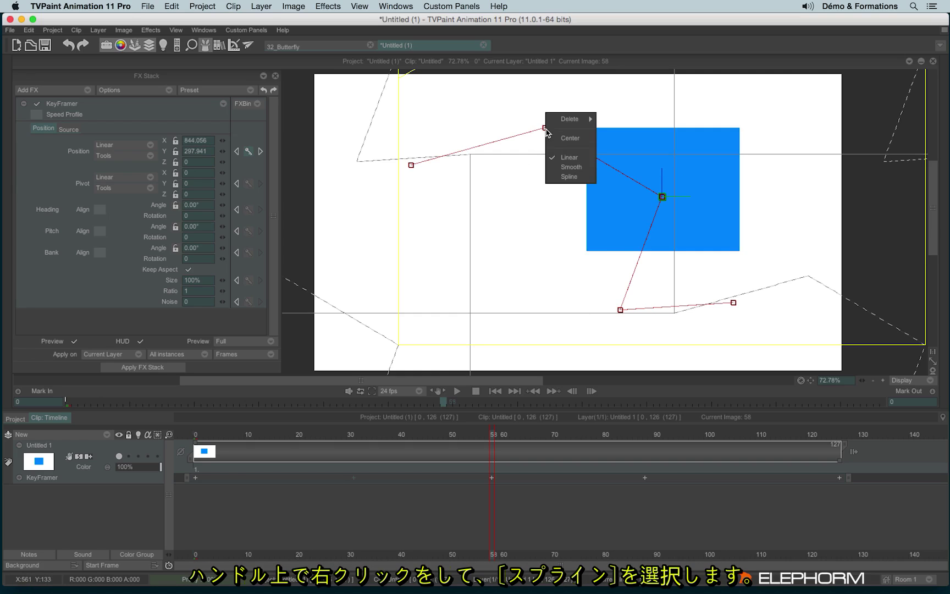
left_click(571, 176)
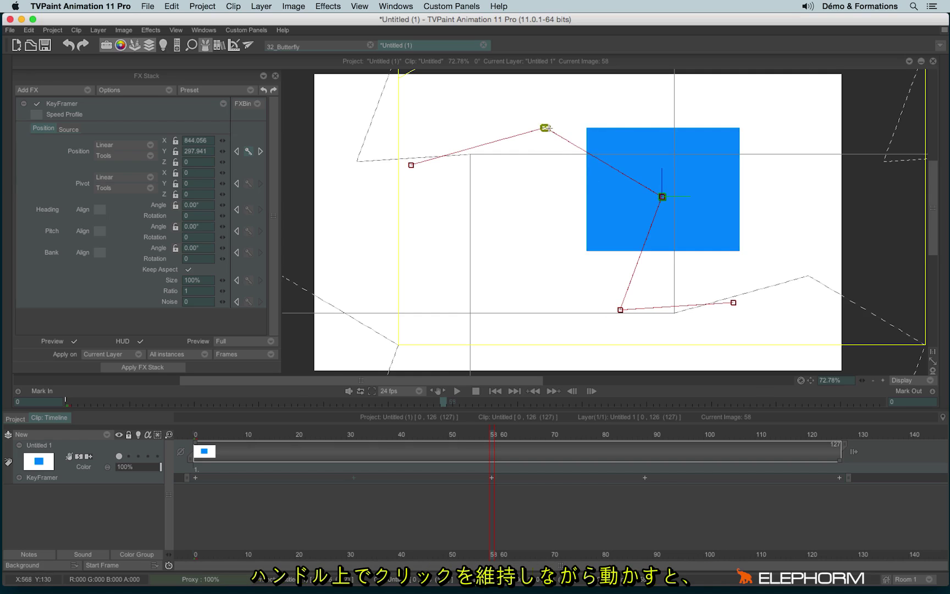
left_click_drag(548, 128, 787, 136)
Nudge the middle keyframe, make it a Spline, reshape the curve, then scrub and play.
left_click_drag(662, 199, 654, 197)
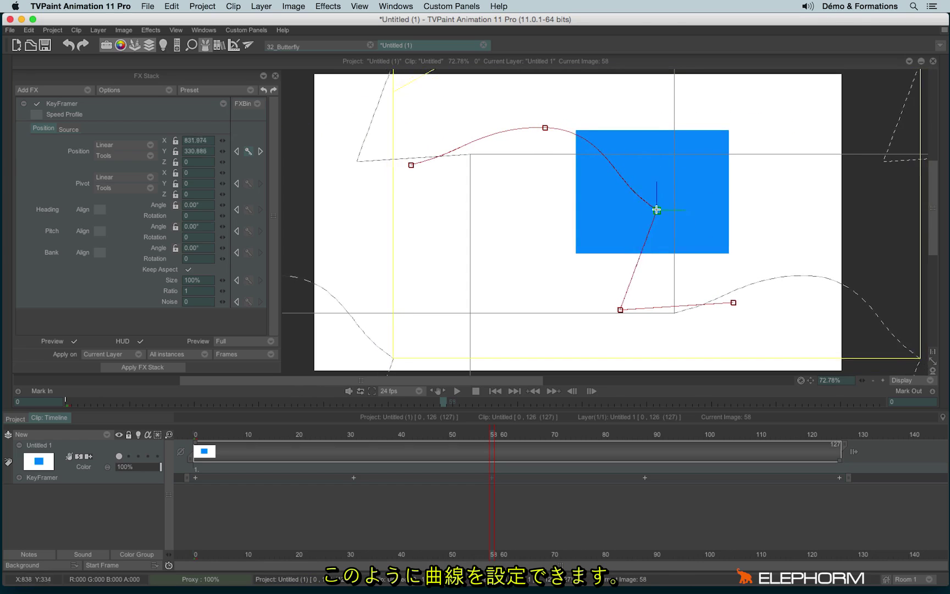
left_click_drag(652, 201, 655, 207)
right_click(654, 207)
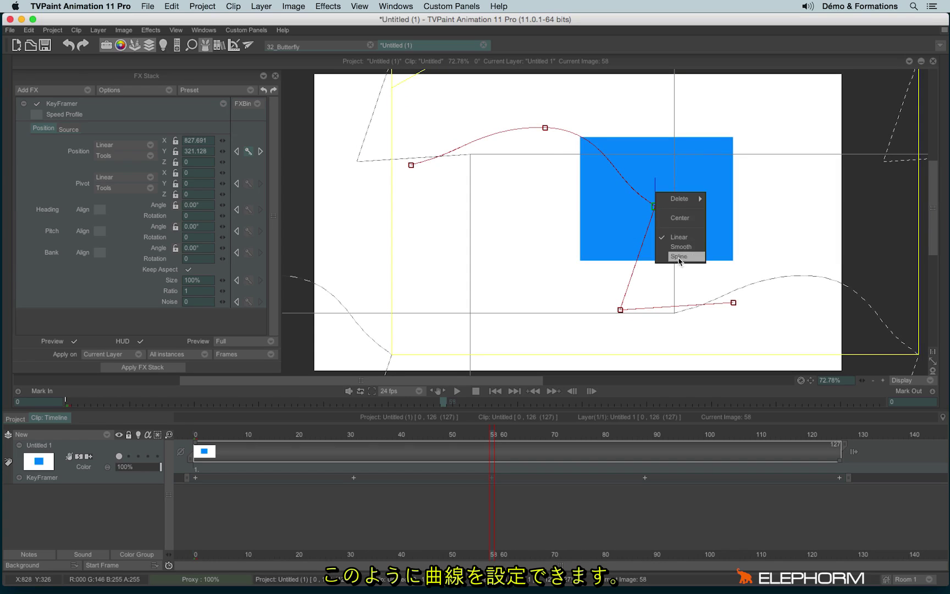
left_click(679, 256)
left_click_drag(669, 242, 810, 252)
left_click_drag(201, 437, 365, 462)
left_click(456, 391)
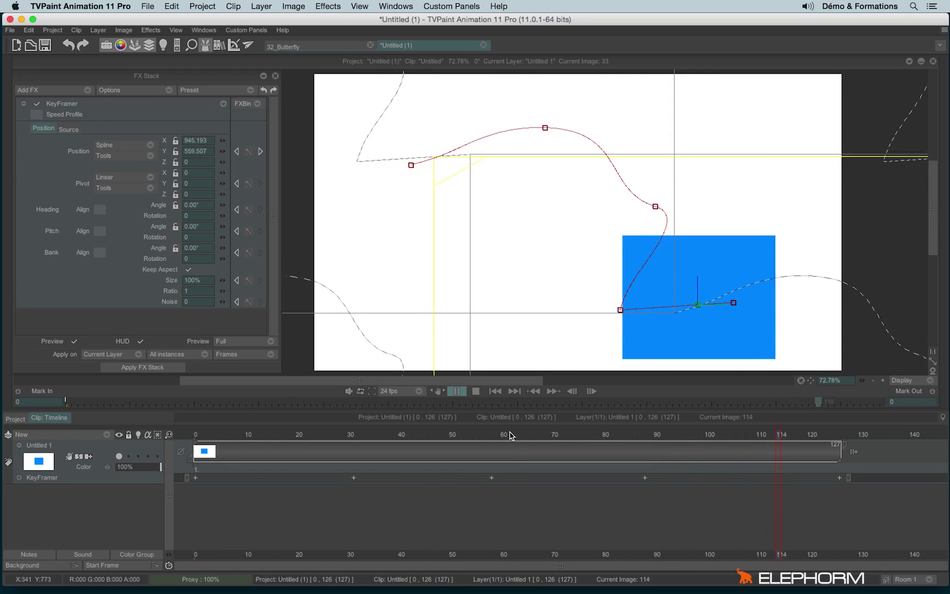
left_click(476, 391)
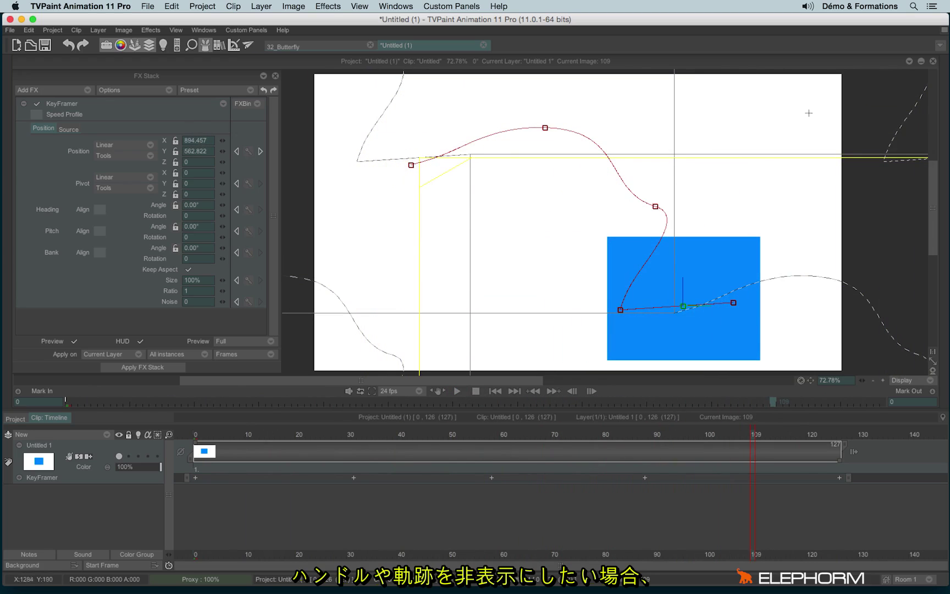
left_click(142, 342)
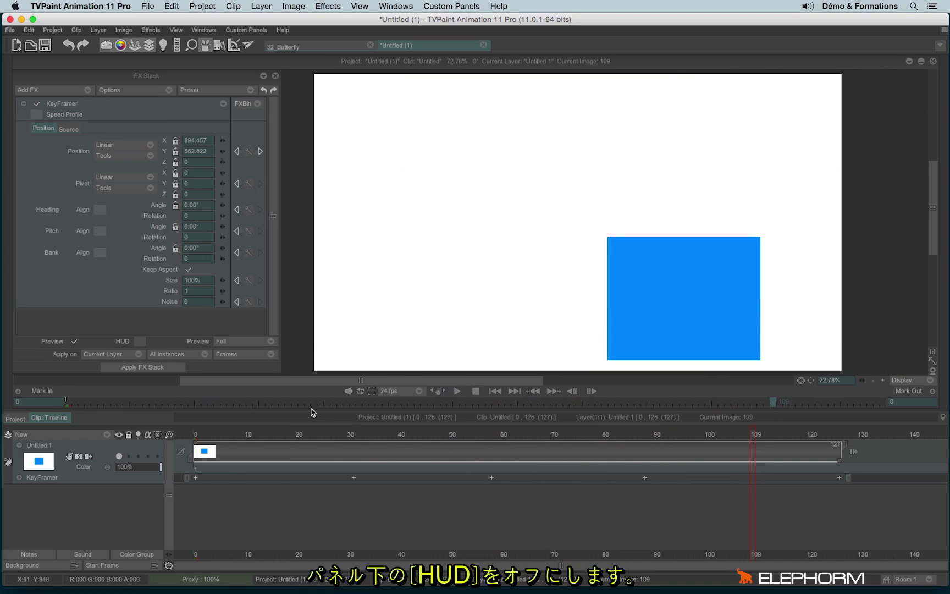
left_click(457, 391)
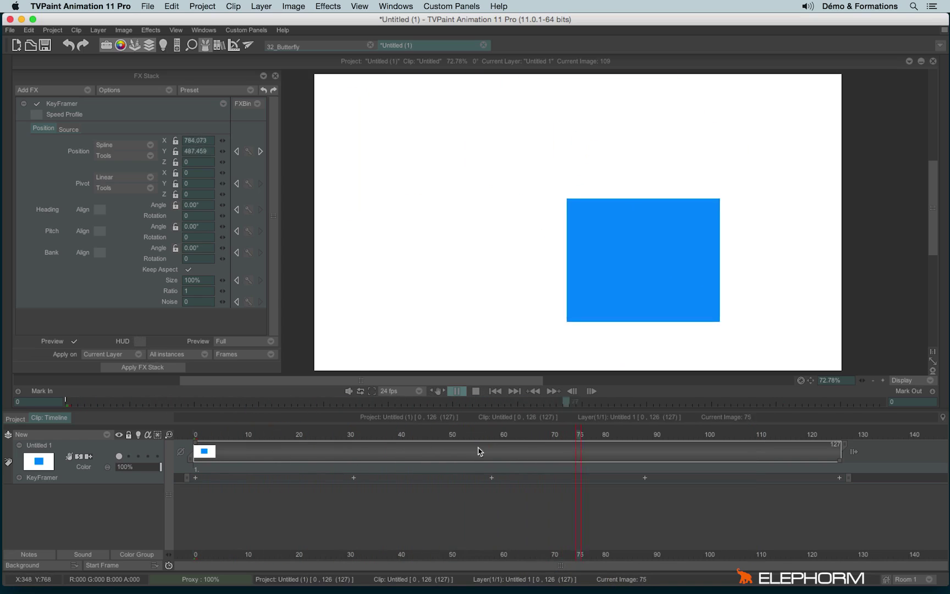
left_click(476, 392)
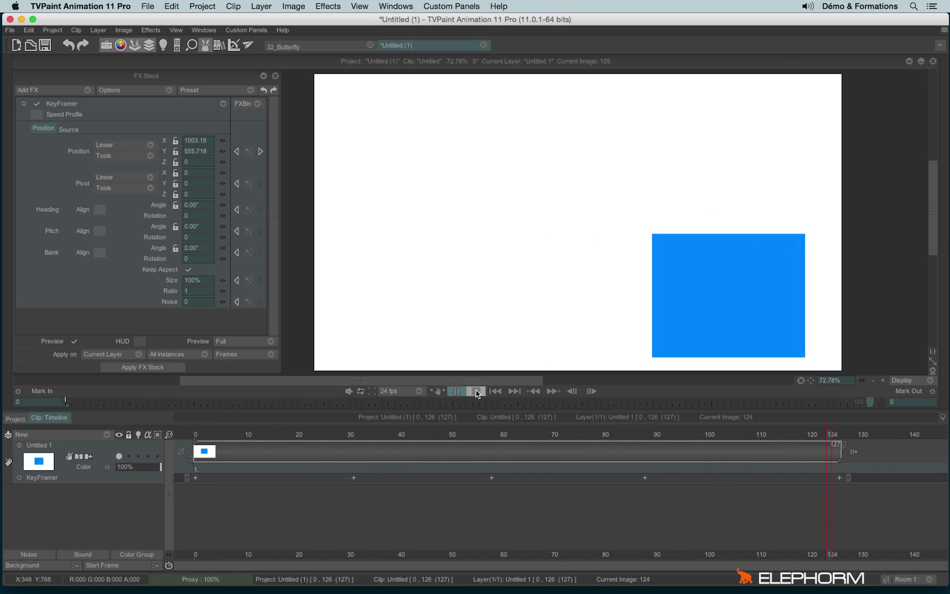
left_click(141, 341)
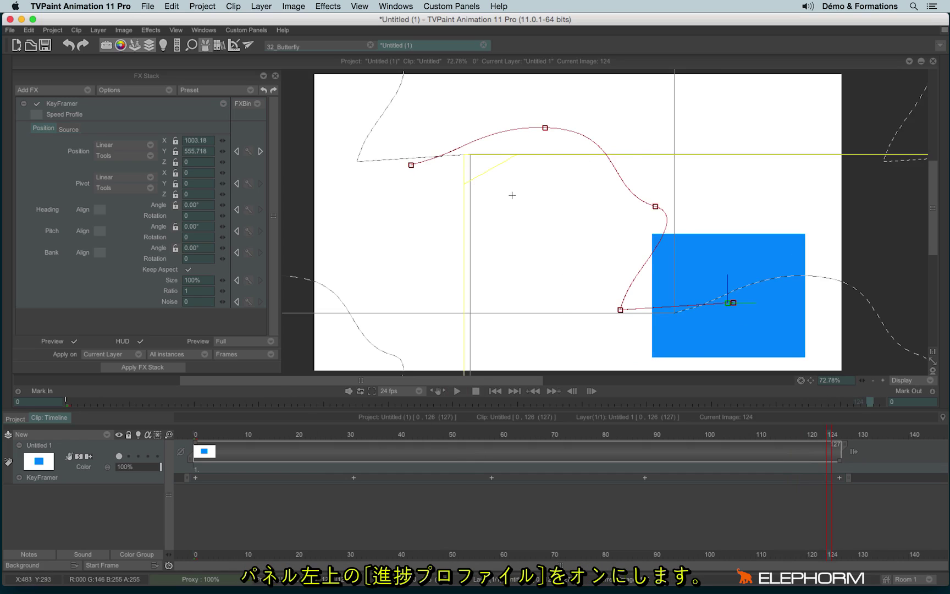
Enable Speed Profile and shape a Spline S-curve in its speed curve editor.
left_click(35, 115)
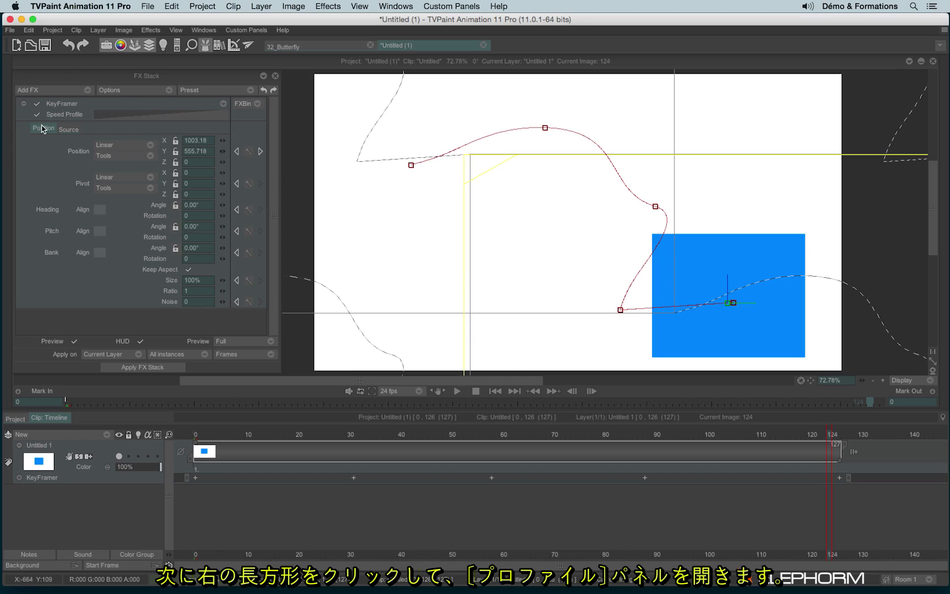
left_click(155, 119)
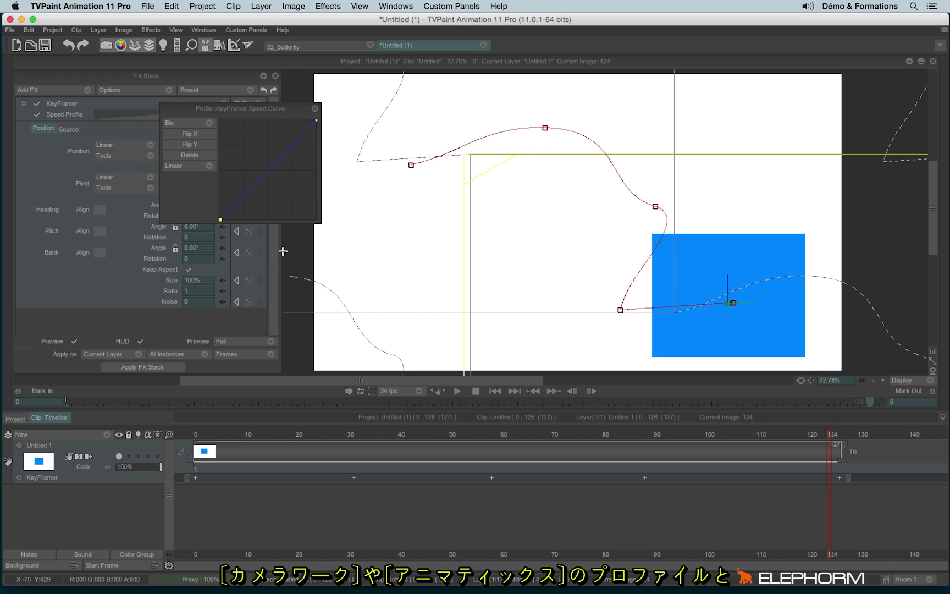
left_click_drag(199, 114, 196, 125)
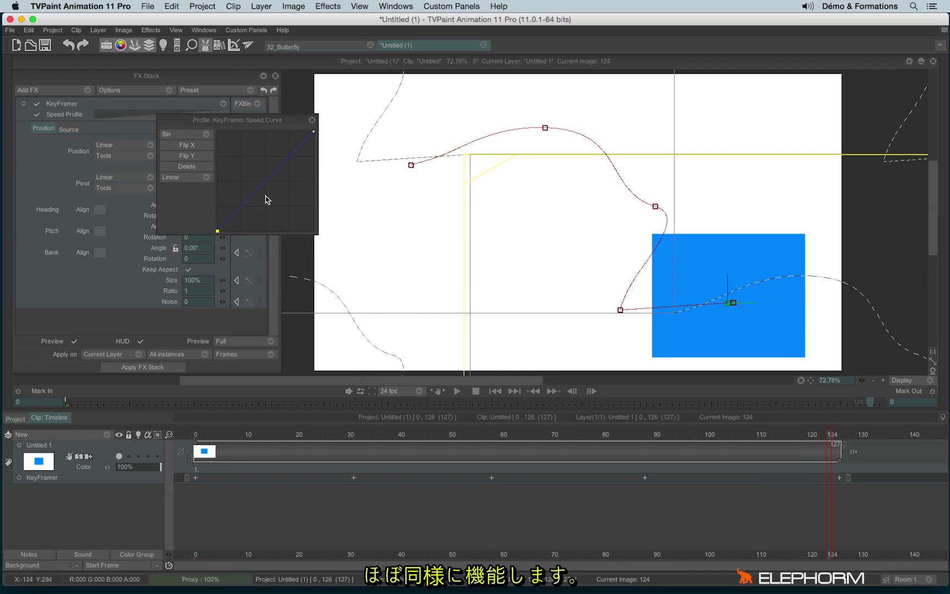
left_click(202, 178)
left_click(229, 188)
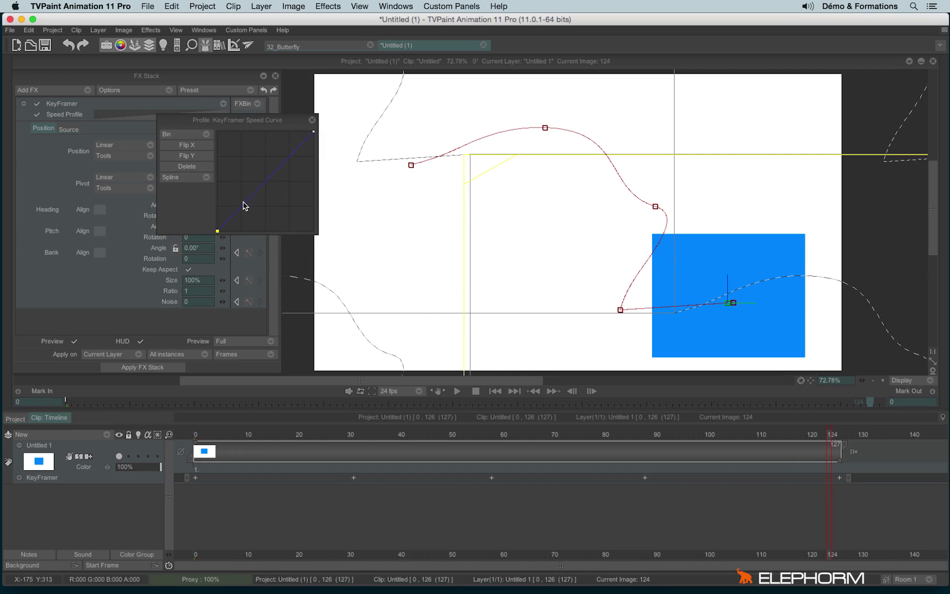
left_click_drag(258, 210, 281, 158)
left_click_drag(273, 214, 269, 212)
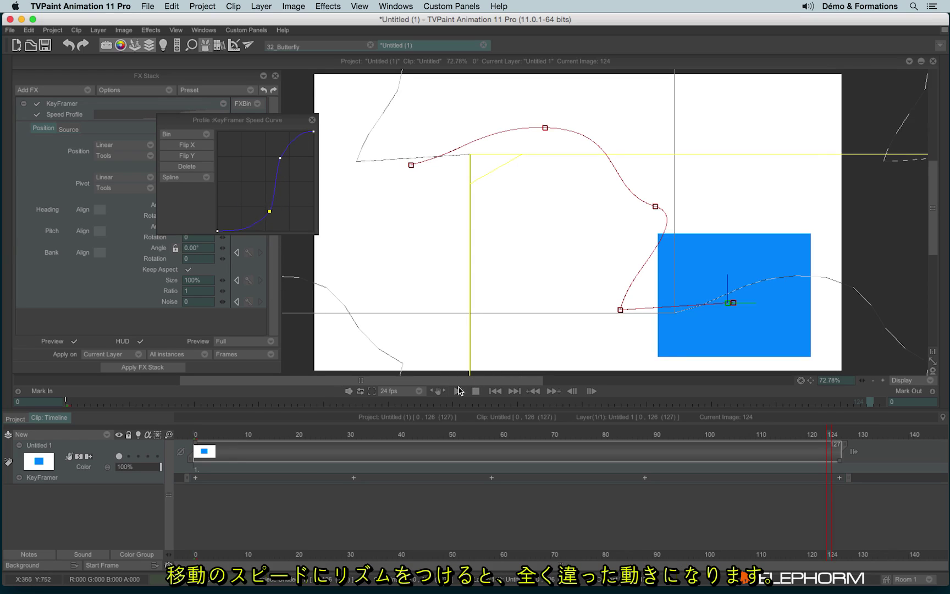
Play with the S-curve, then turn Speed Profile off and play at constant speed.
left_click(457, 391)
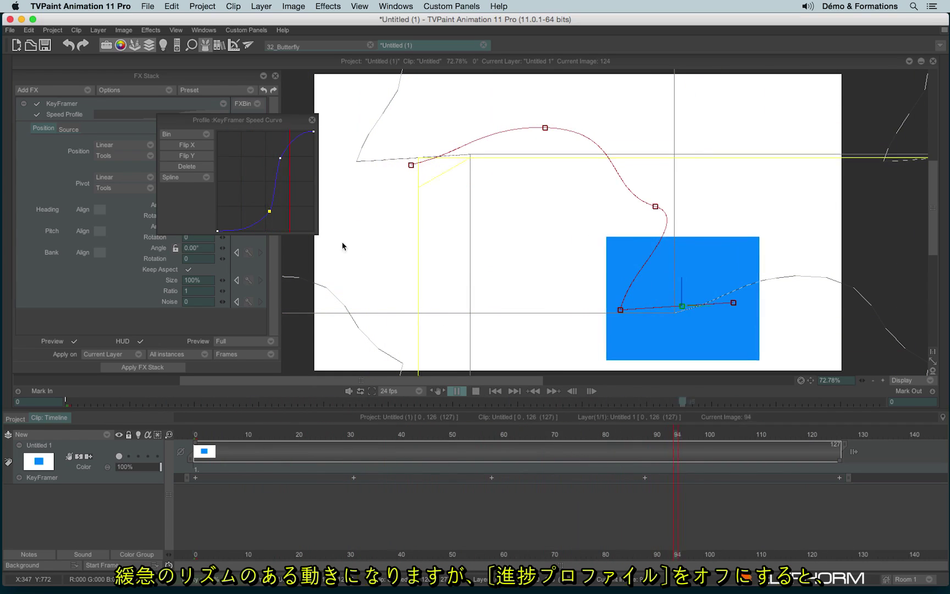
left_click(456, 391)
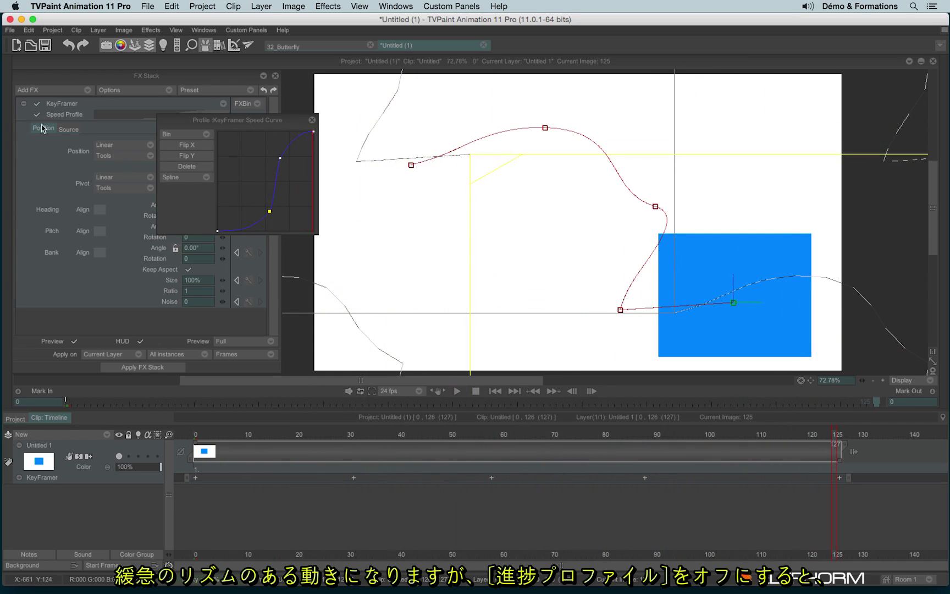
left_click(36, 114)
left_click(457, 391)
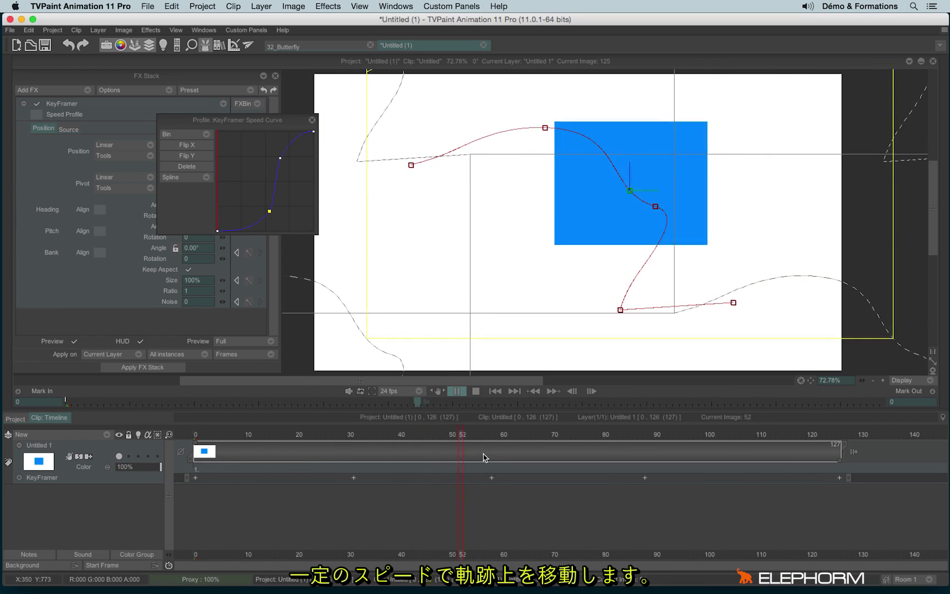
left_click(476, 391)
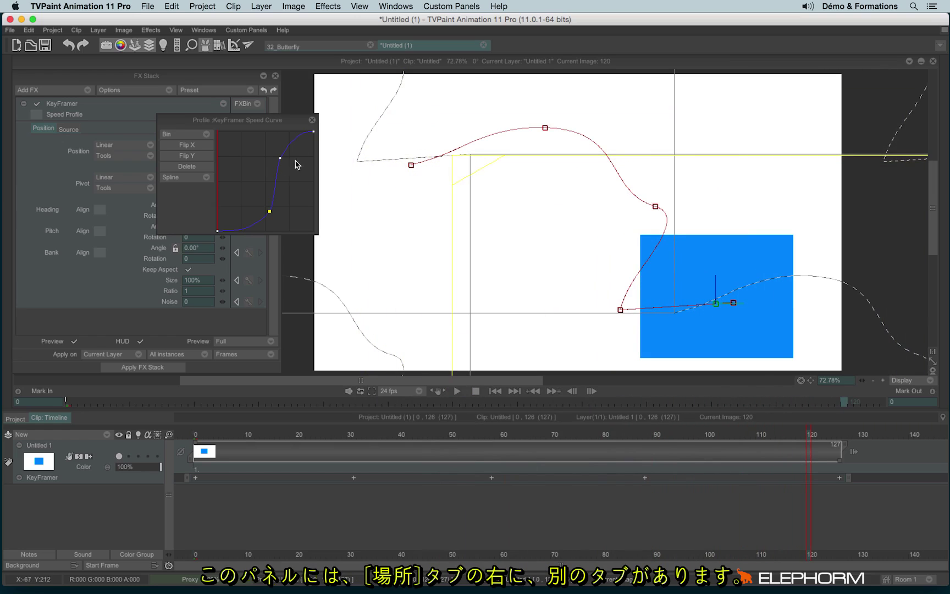
Close the speed editor, show the KeyFramer Source settings (FX Stack, Loop), and browse Add FX without adding.
left_click(311, 119)
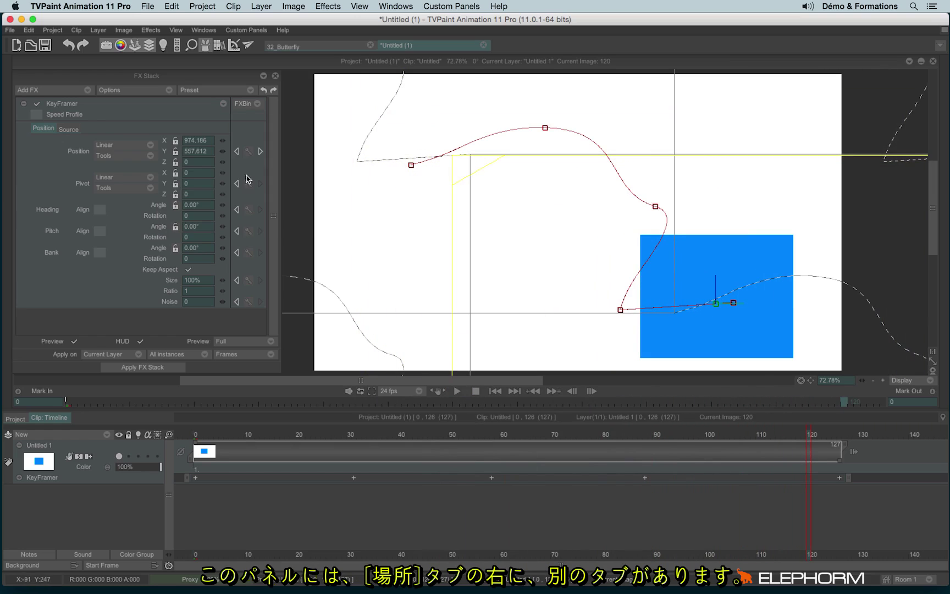
left_click(68, 129)
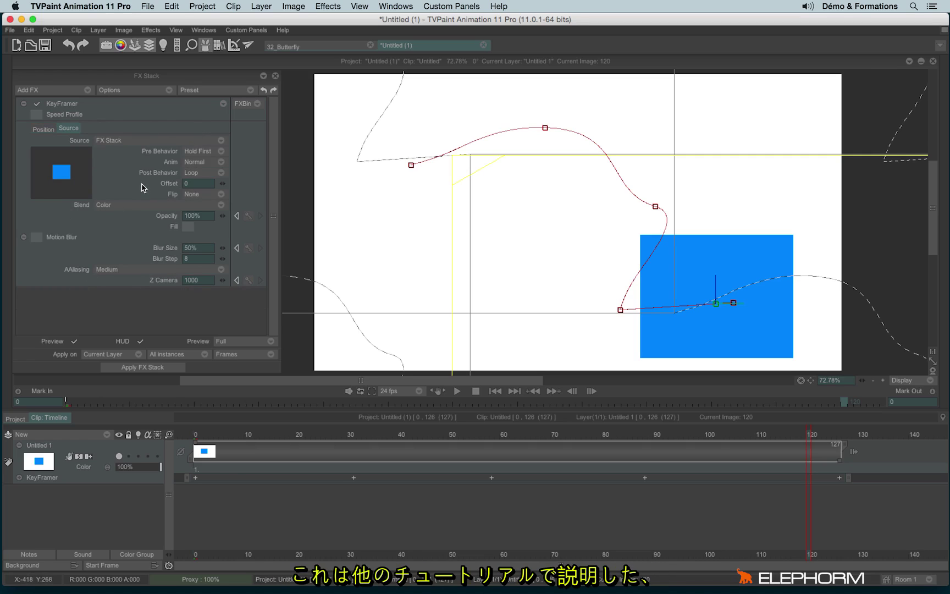
left_click(70, 90)
mouse_move(99, 126)
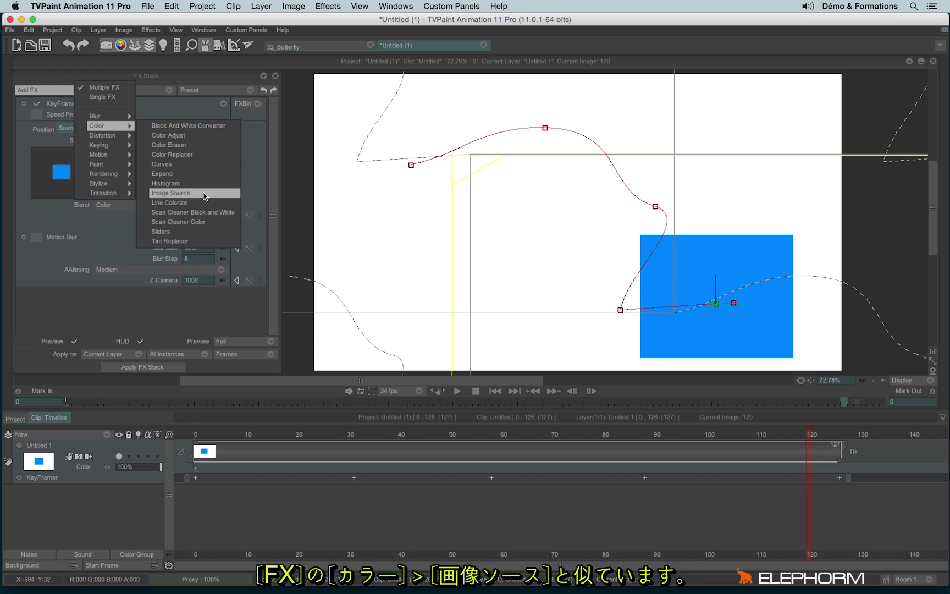
left_click(109, 231)
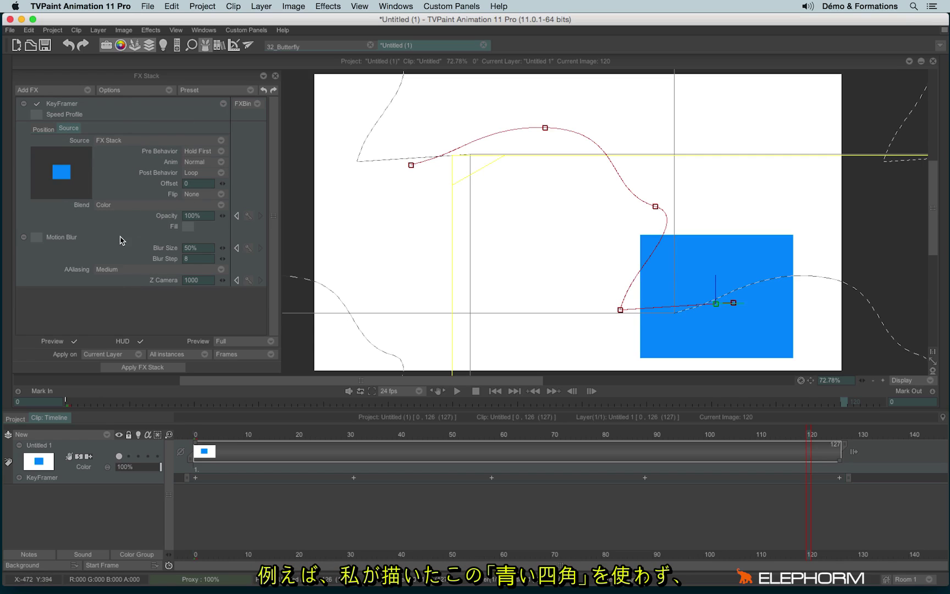
left_click(300, 48)
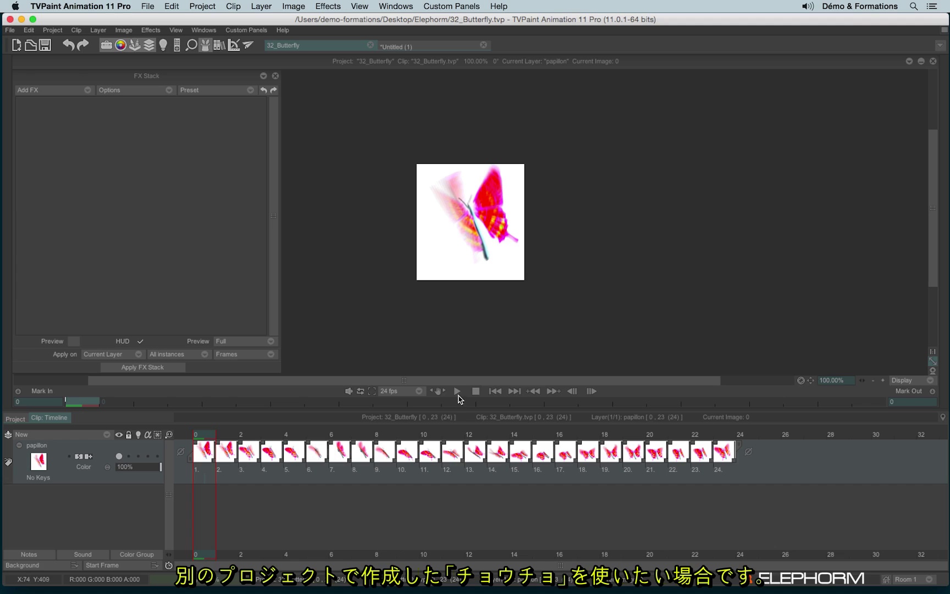
left_click(456, 391)
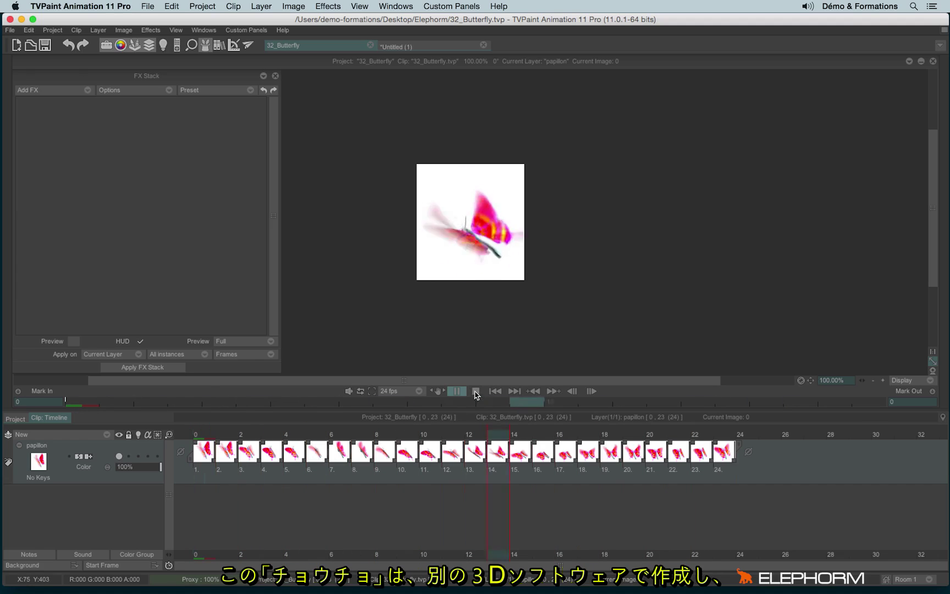
left_click(476, 392)
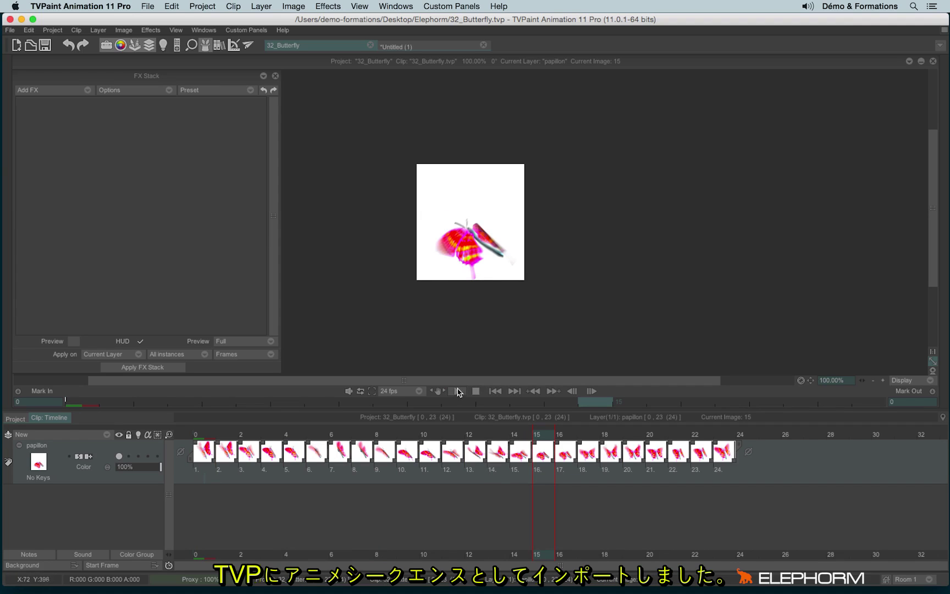
left_click(457, 391)
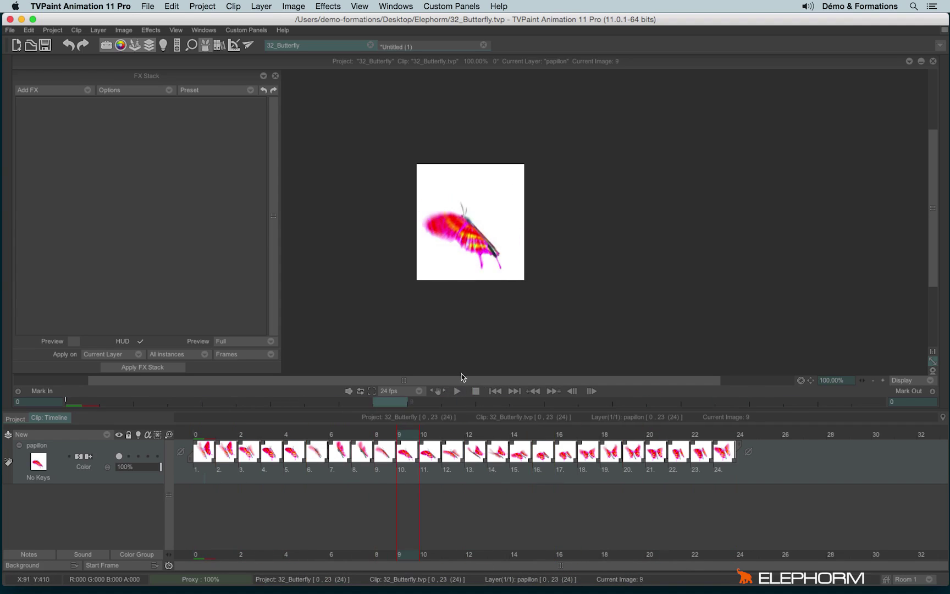
left_click(409, 49)
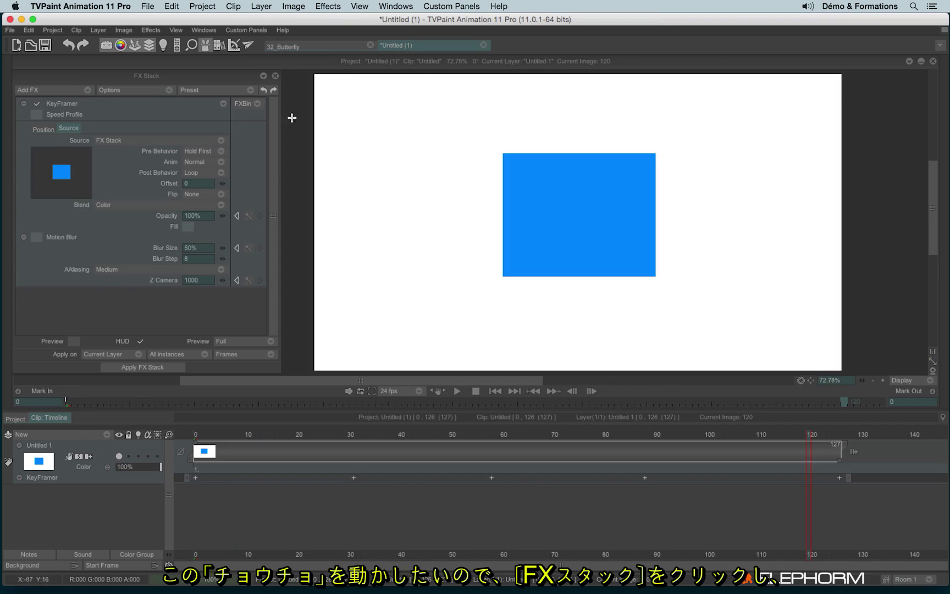
Set the KeyFramer source to the 32_Butterfly project from the project list.
left_click(110, 142)
mouse_move(159, 207)
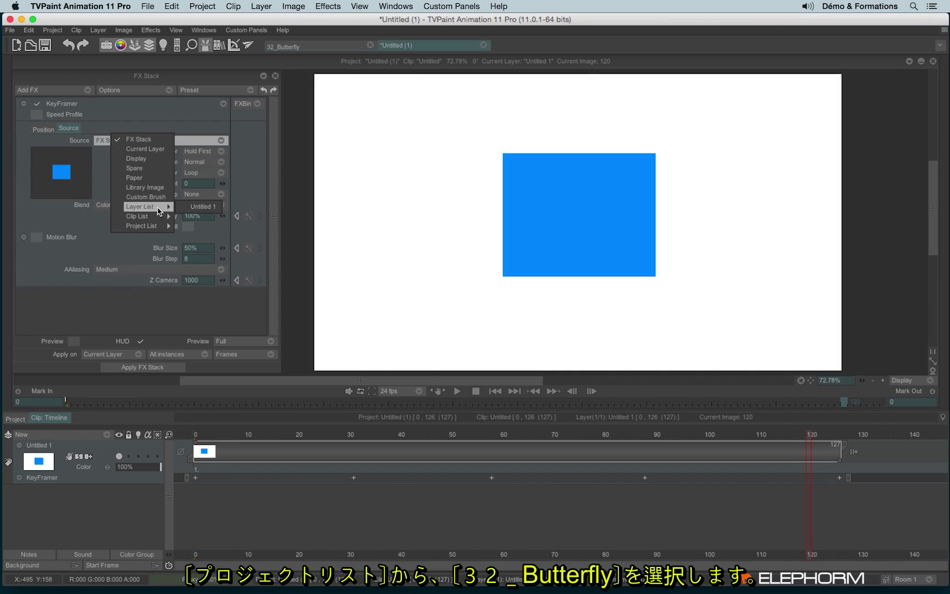
mouse_move(160, 225)
left_click(209, 244)
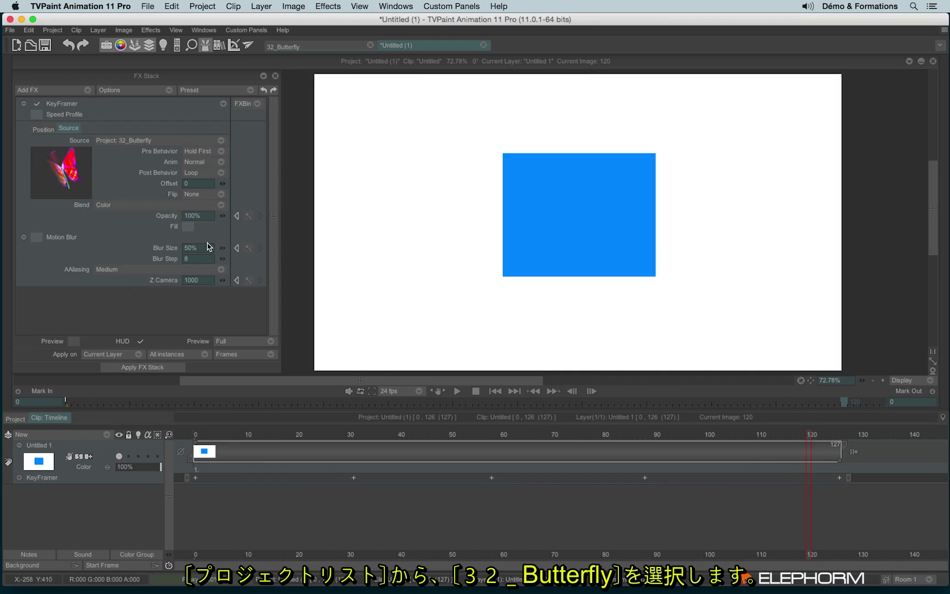
Turn on Preview, key the butterfly's opacity at image 57, and toggle Motion Blur on and off.
left_click(73, 341)
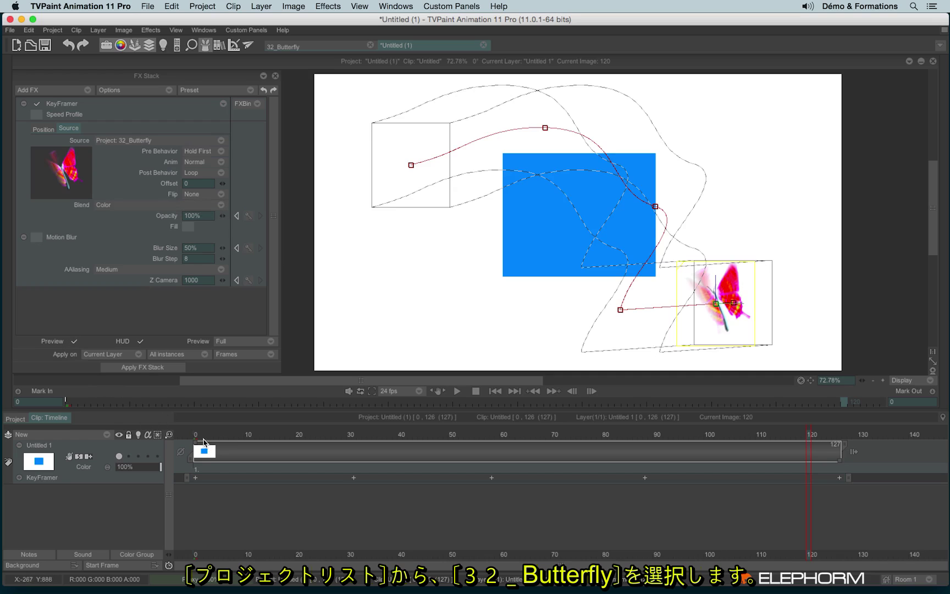
left_click_drag(206, 443, 489, 454)
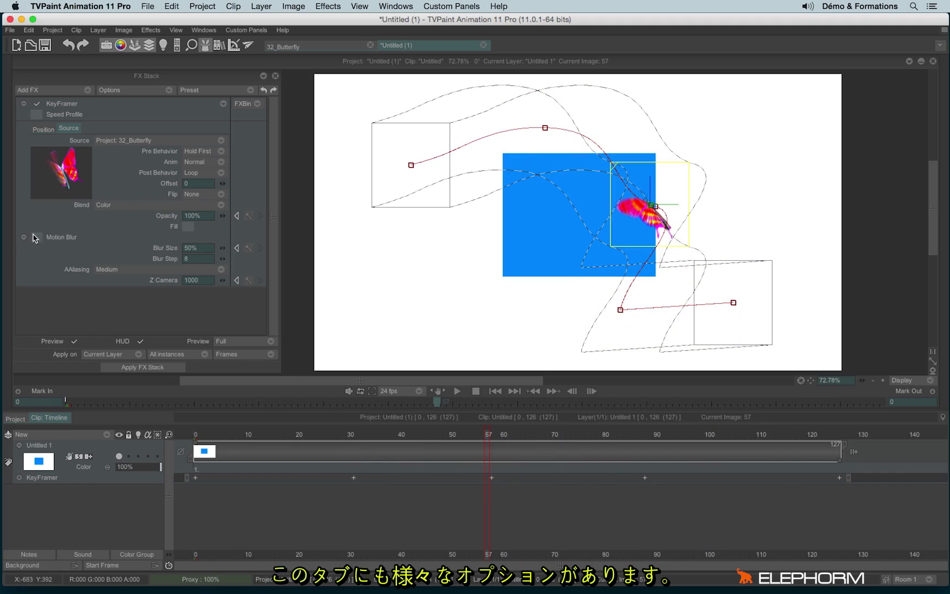
left_click_drag(219, 216, 202, 218)
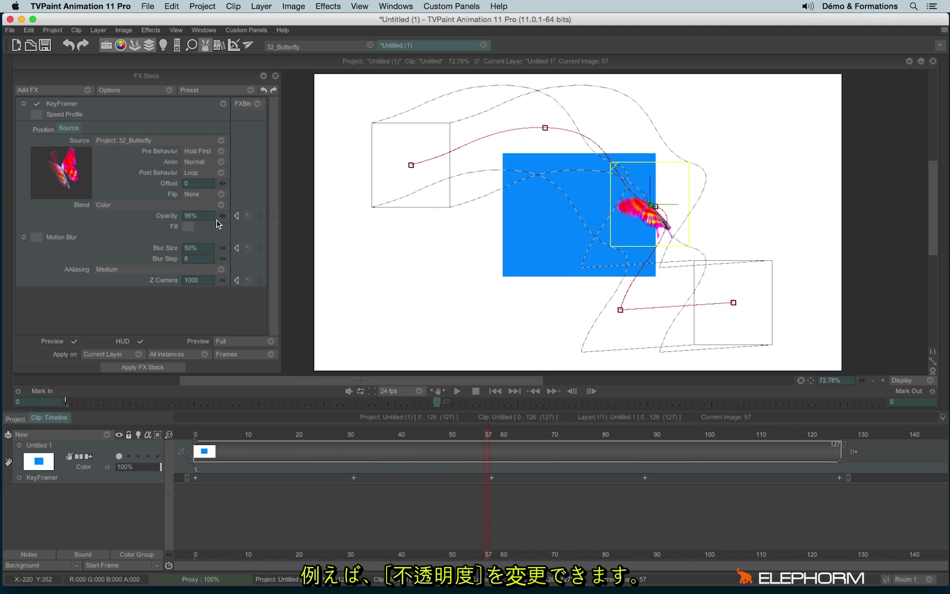
left_click(37, 240)
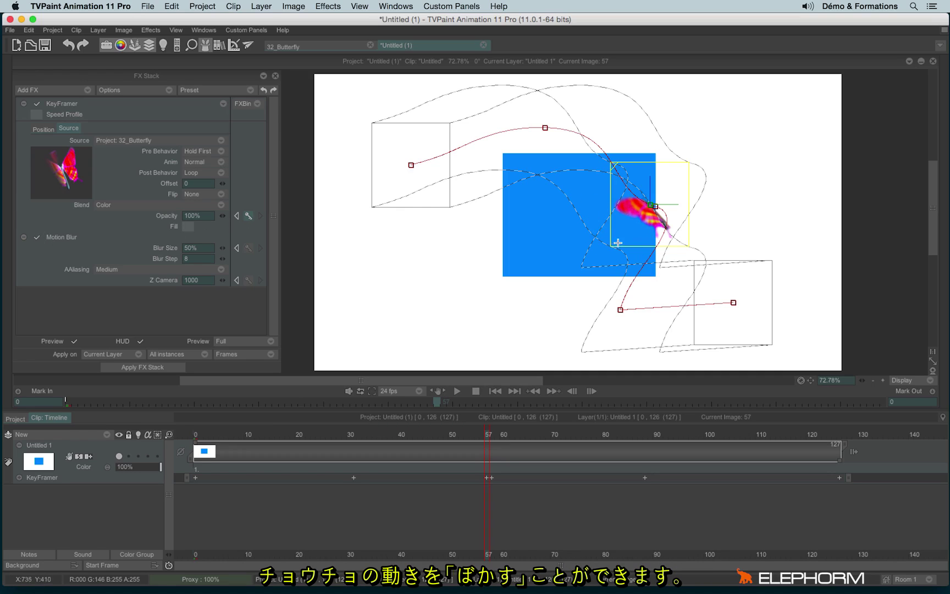
left_click(37, 237)
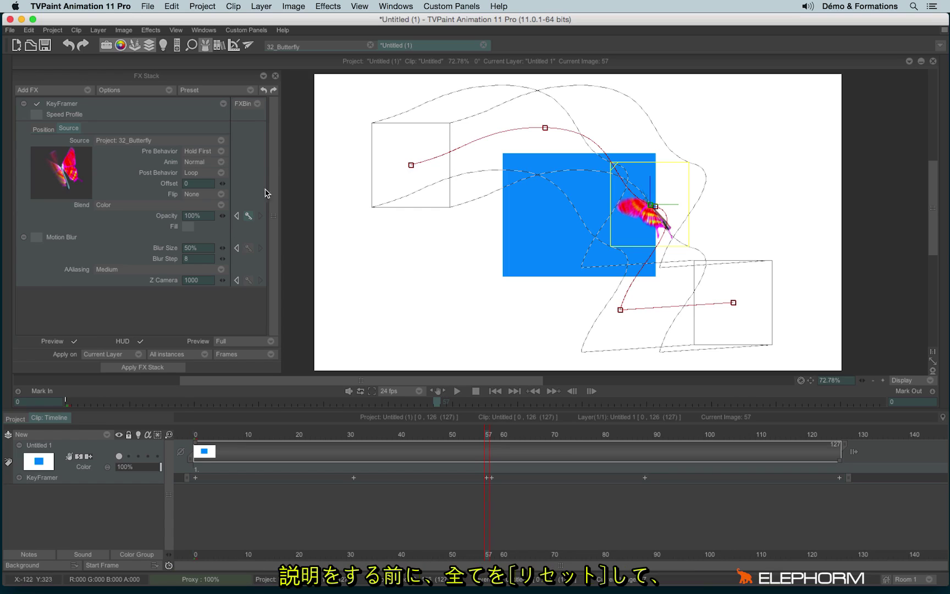
Reset the KeyFramer, reselect 32_Butterfly as source, return to image 0 and nudge the position box.
left_click(222, 104)
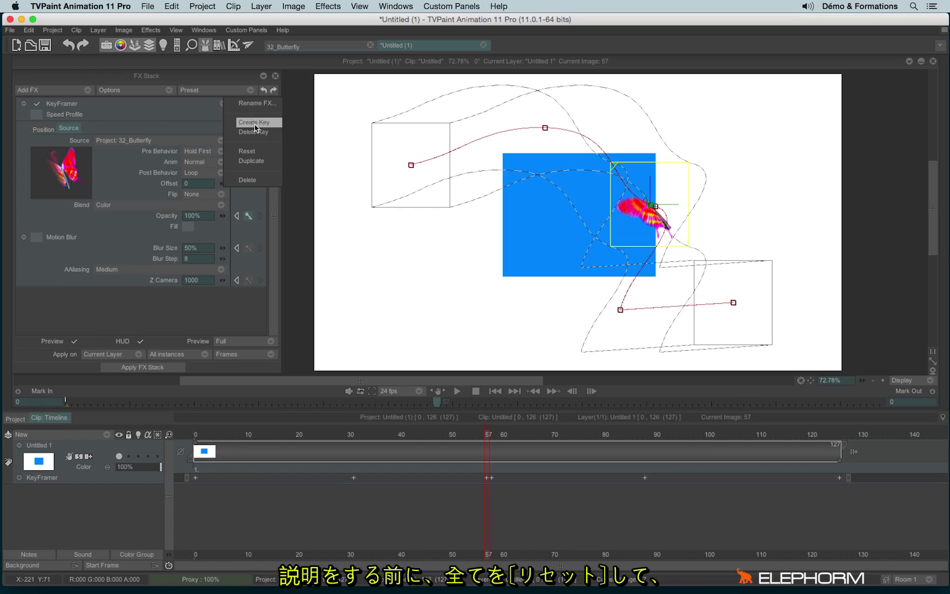
left_click(258, 152)
left_click(141, 141)
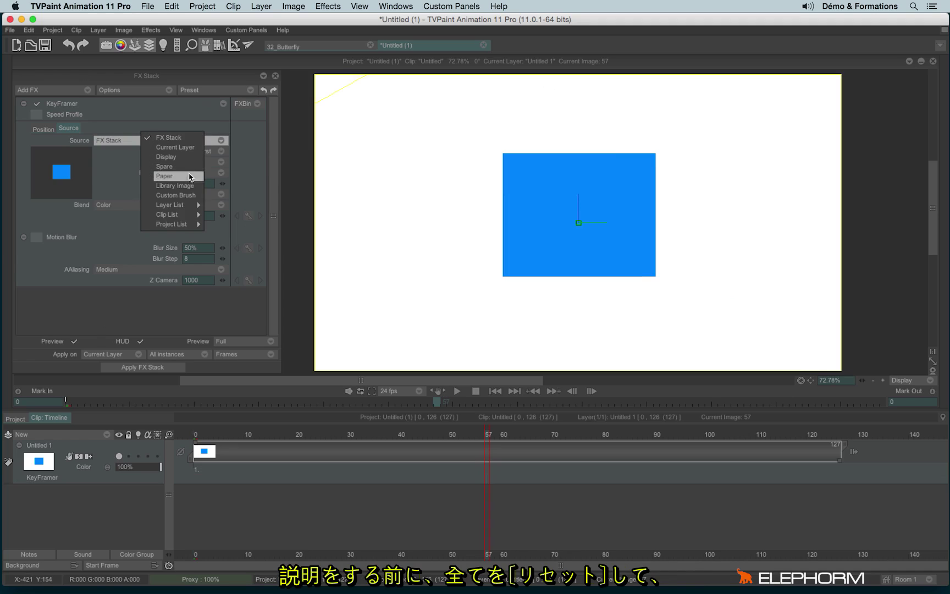
mouse_move(185, 227)
left_click(235, 233)
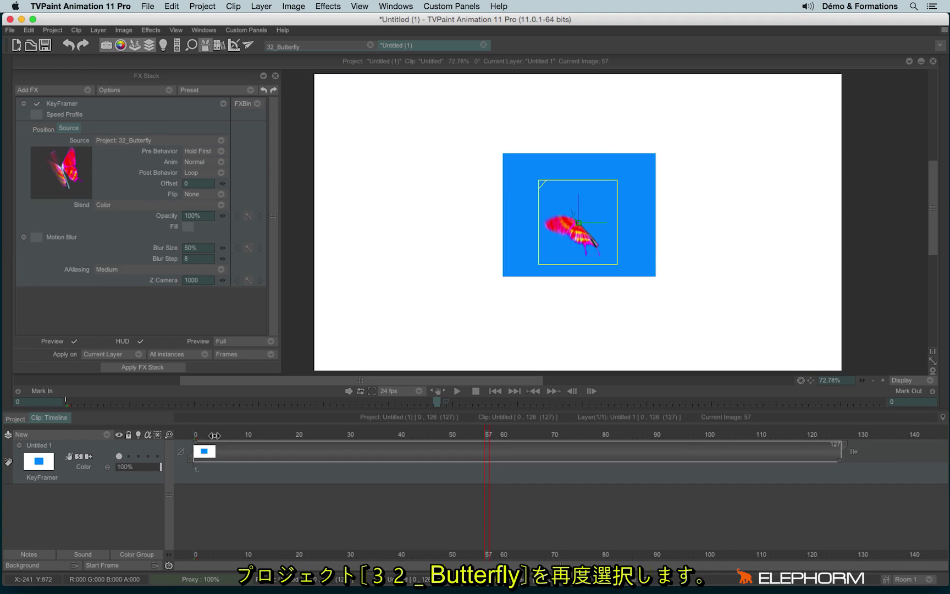
left_click_drag(213, 436, 195, 435)
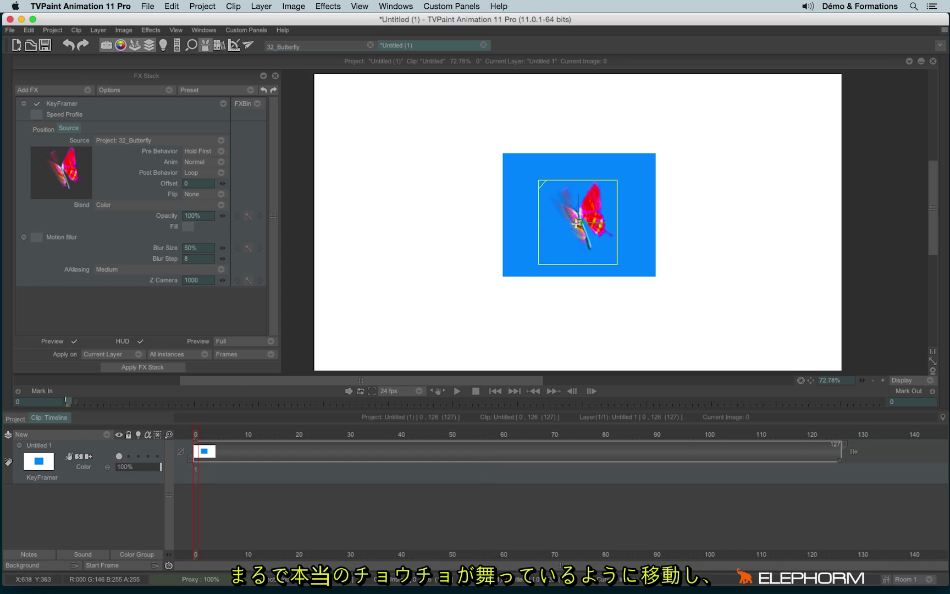
mouse_move(581, 222)
left_mouse_down()
mouse_move(853, 134)
mouse_move(628, 151)
mouse_move(596, 282)
mouse_move(489, 111)
mouse_move(388, 96)
mouse_move(422, 159)
mouse_move(520, 266)
mouse_move(426, 297)
mouse_move(263, 282)
mouse_move(560, 230)
mouse_move(579, 203)
left_mouse_up()
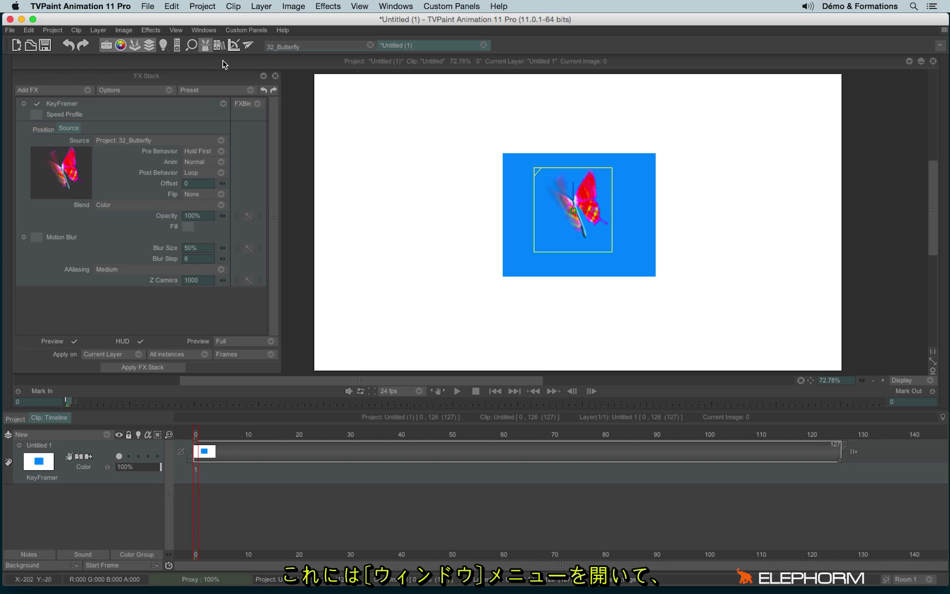
In the Path Recorder, record a freehand flight path sweeping from upper right to the left edge.
left_click(204, 30)
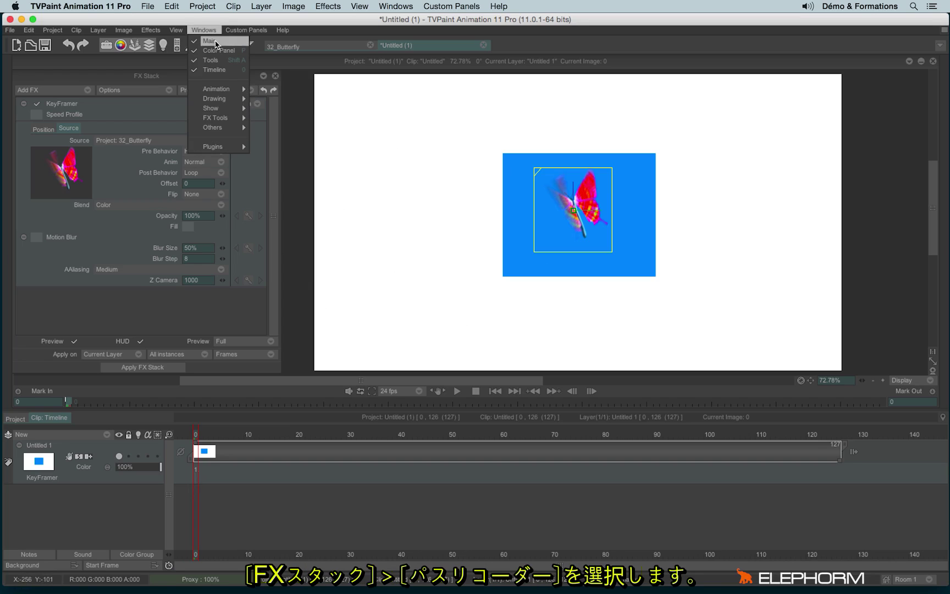
mouse_move(217, 117)
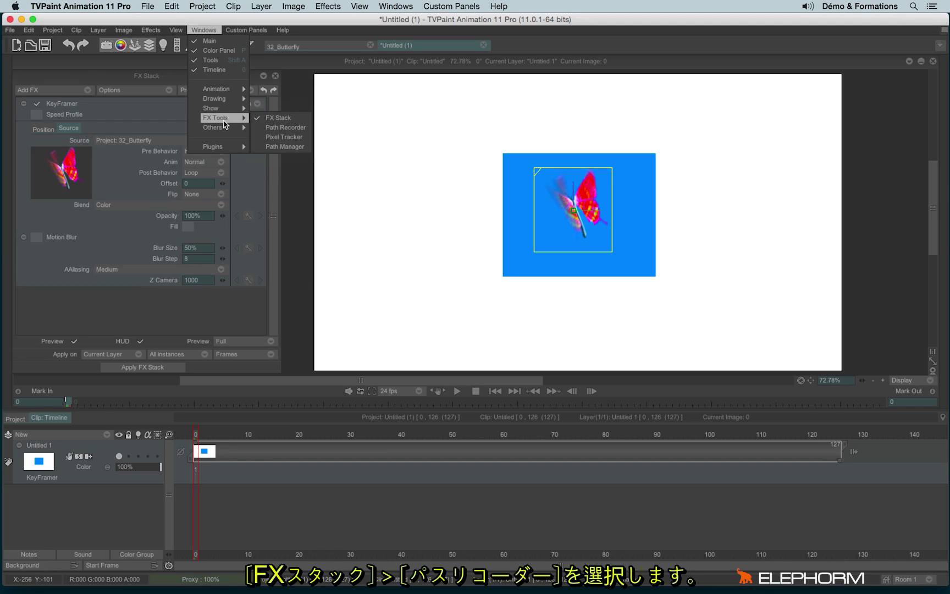
left_click(304, 130)
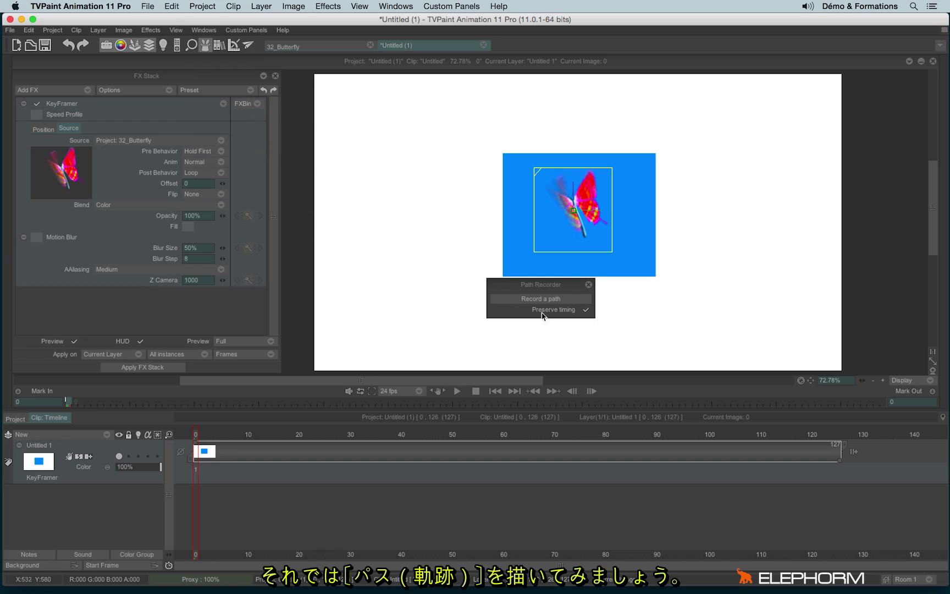
left_click(522, 300)
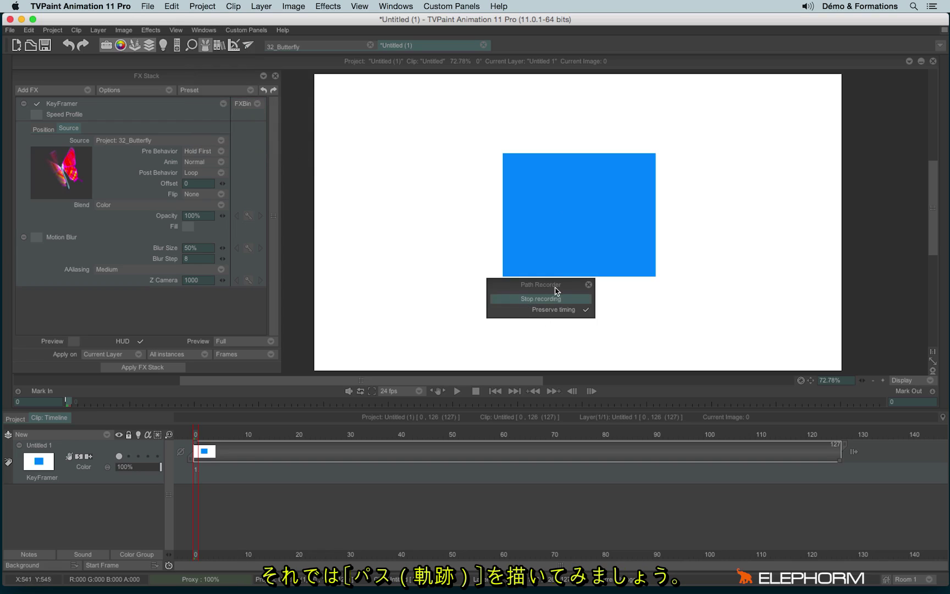
mouse_move(839, 141)
left_mouse_down()
mouse_move(800, 102)
mouse_move(758, 96)
mouse_move(691, 129)
mouse_move(650, 175)
mouse_move(604, 205)
left_mouse_up()
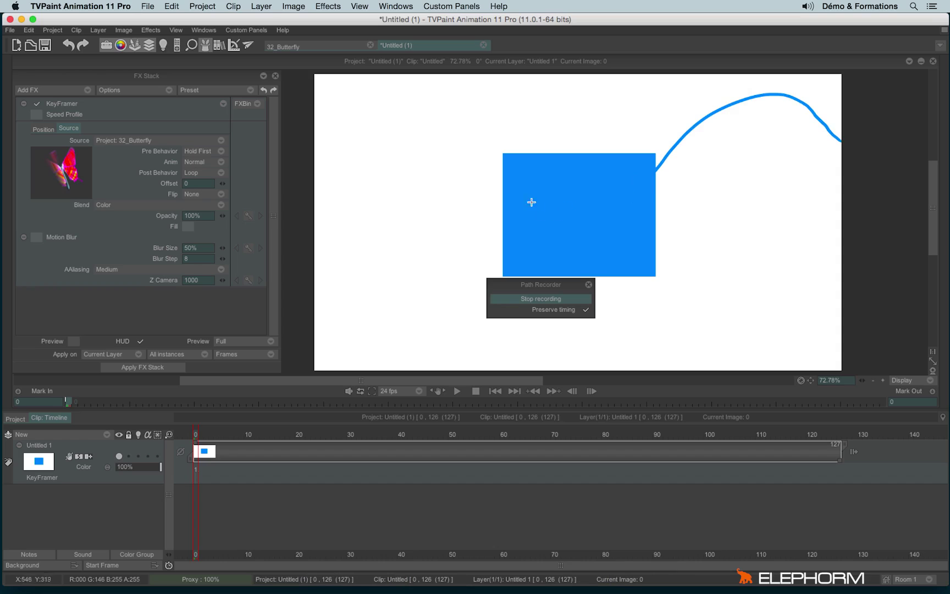
mouse_move(526, 200)
left_mouse_down()
mouse_move(444, 172)
mouse_move(420, 227)
mouse_move(332, 337)
left_mouse_up()
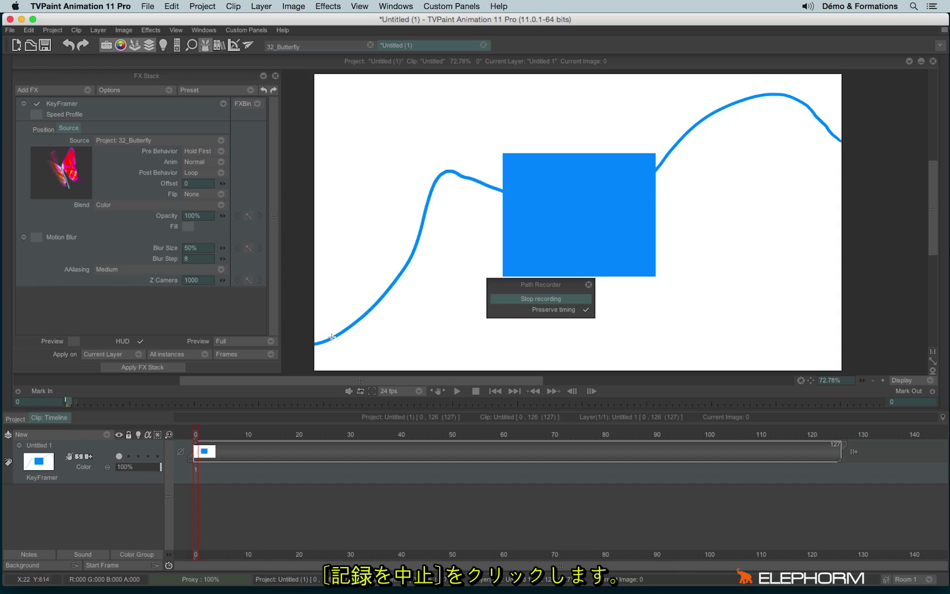
Stop recording, save the path as Stroke 1, and close the Path Recorder.
left_click(522, 300)
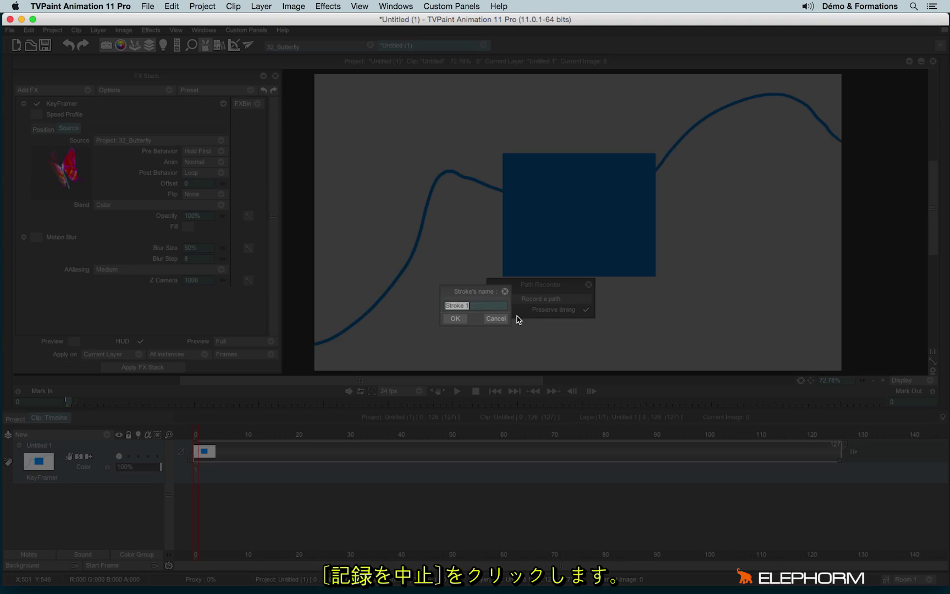
left_click(454, 320)
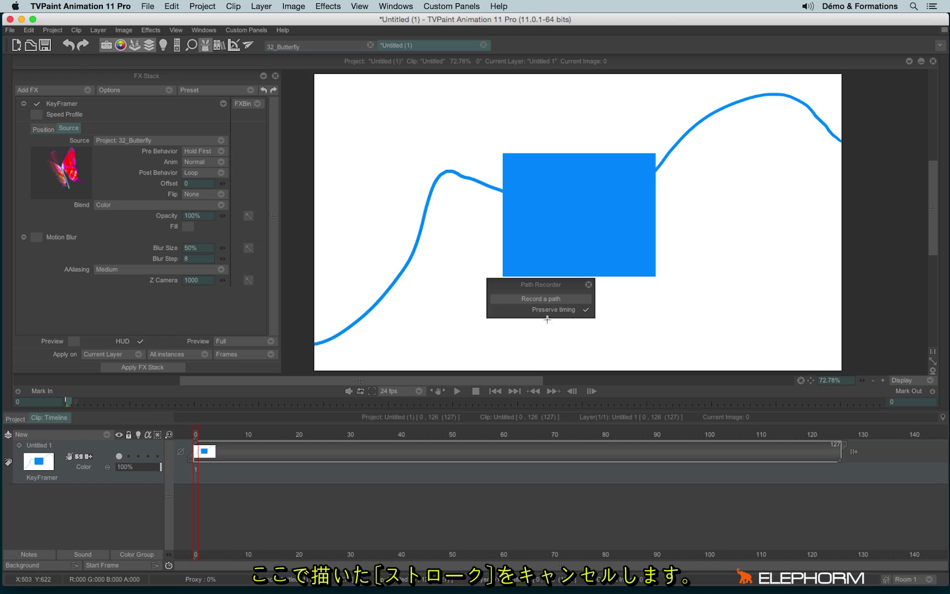
left_click(589, 285)
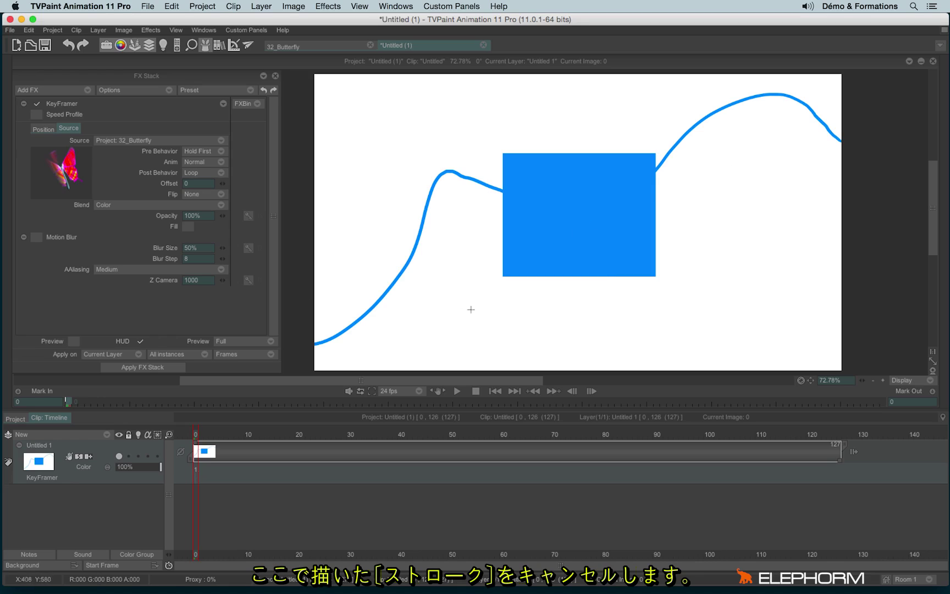
Clear the drawn stroke, re-enable Preview, and set the butterfly's position to follow the Stroke 1 path.
left_click(68, 45)
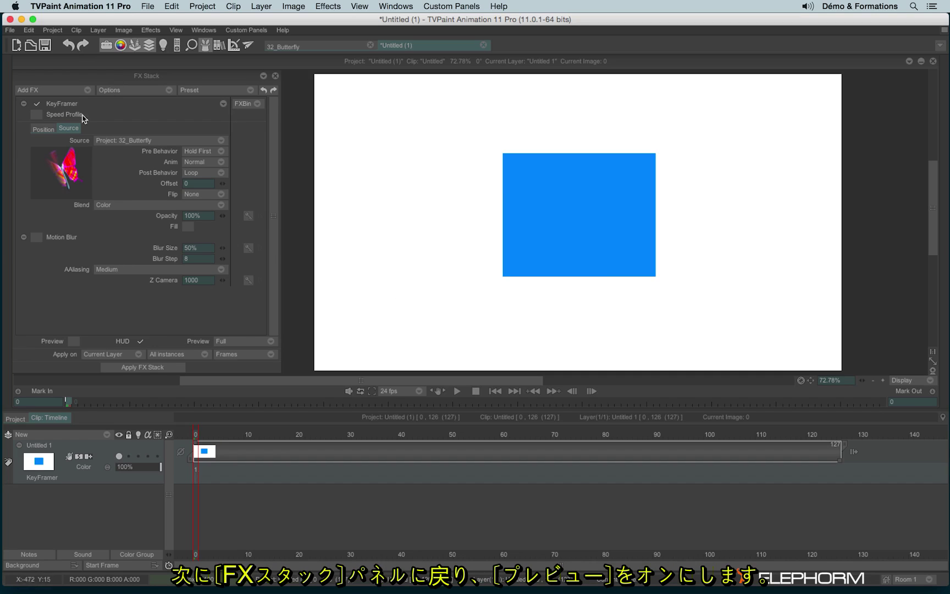
left_click(74, 342)
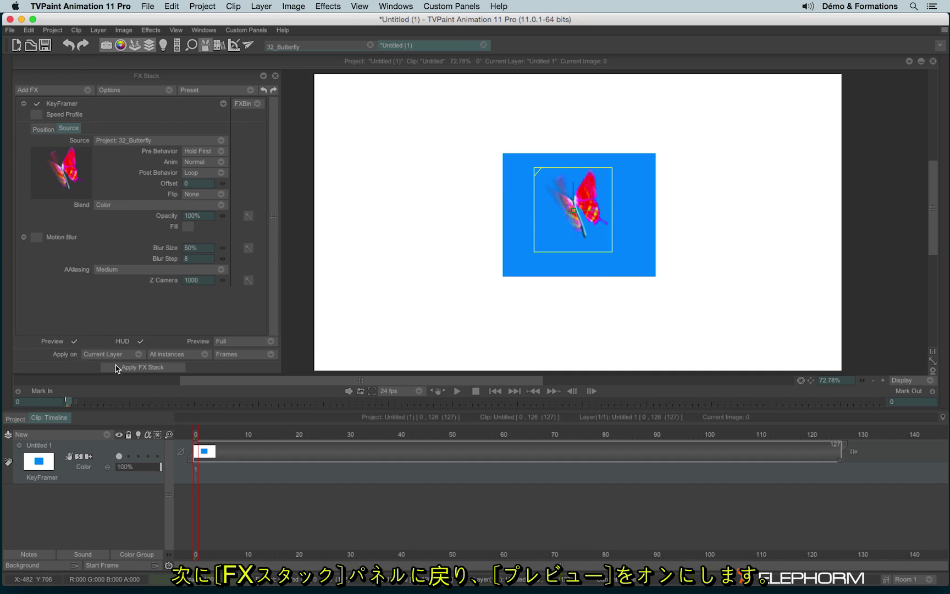
left_click(44, 130)
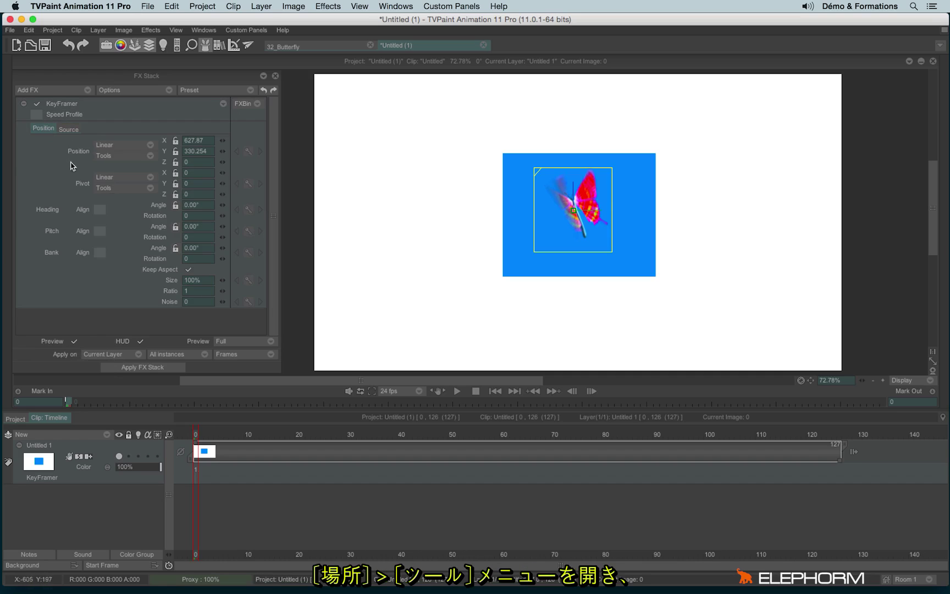
left_click(116, 159)
mouse_move(177, 230)
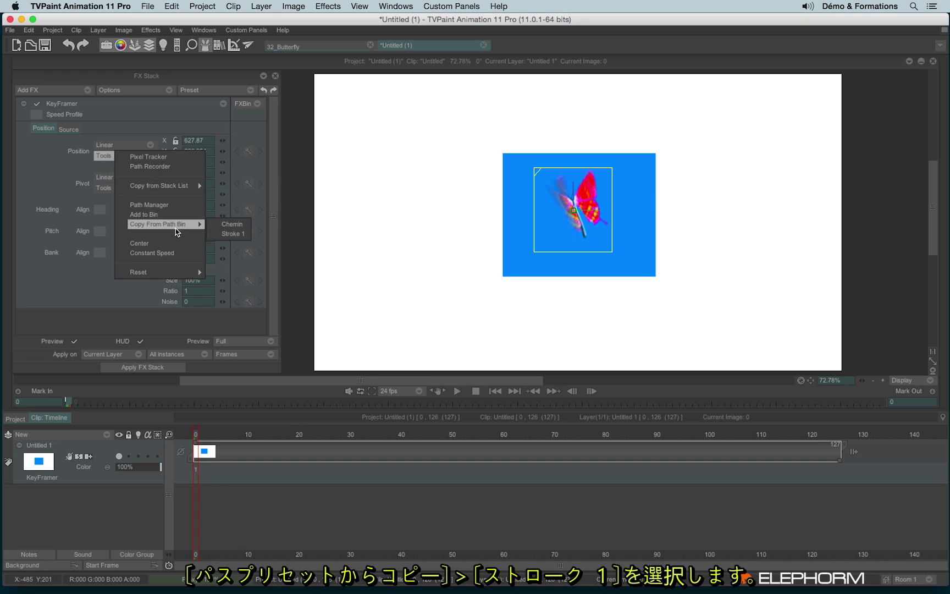
left_click(231, 234)
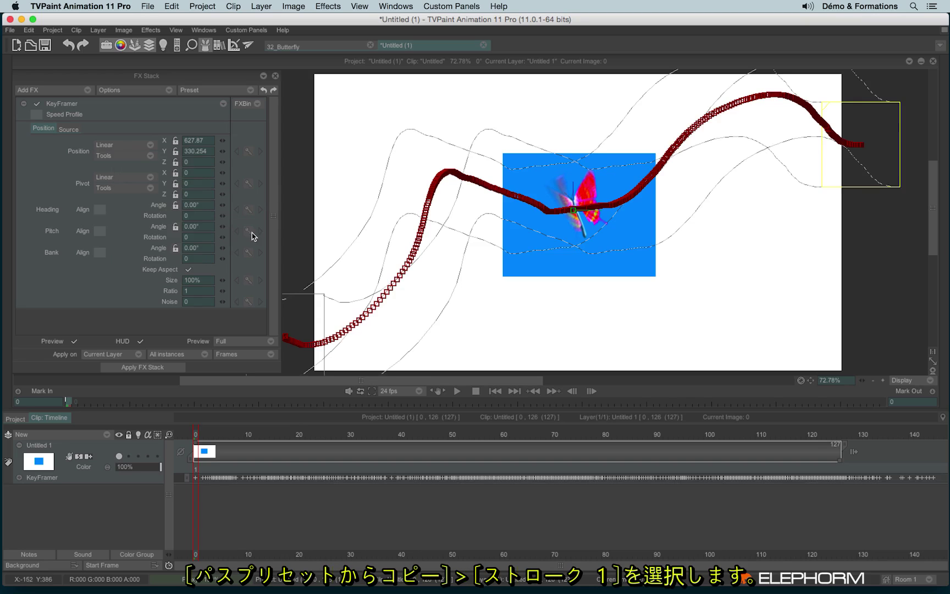
Extend the butterfly layer to 190 frames and turn off the HUD guides.
left_click(158, 435)
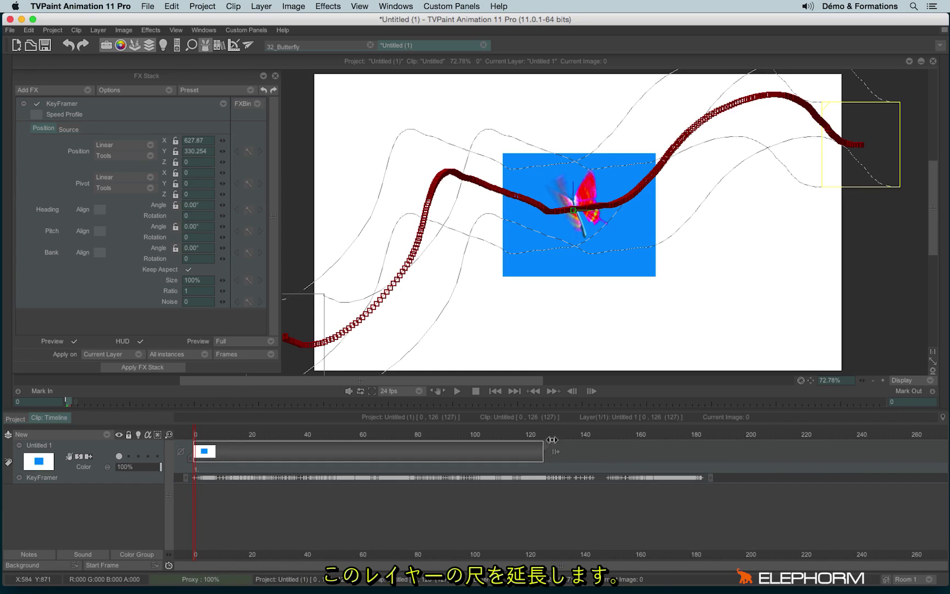
left_click_drag(544, 449, 725, 460)
left_click(445, 347)
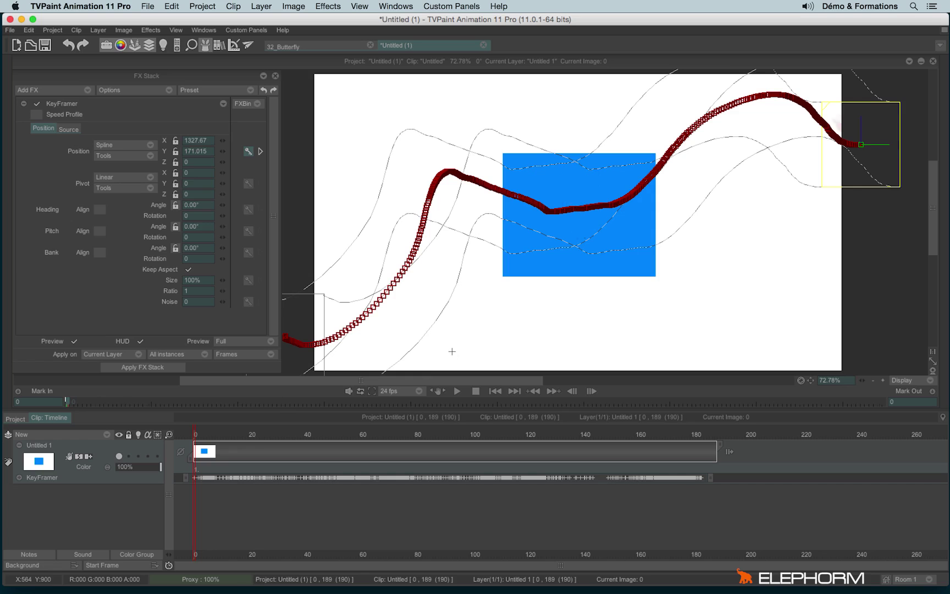
left_click(141, 341)
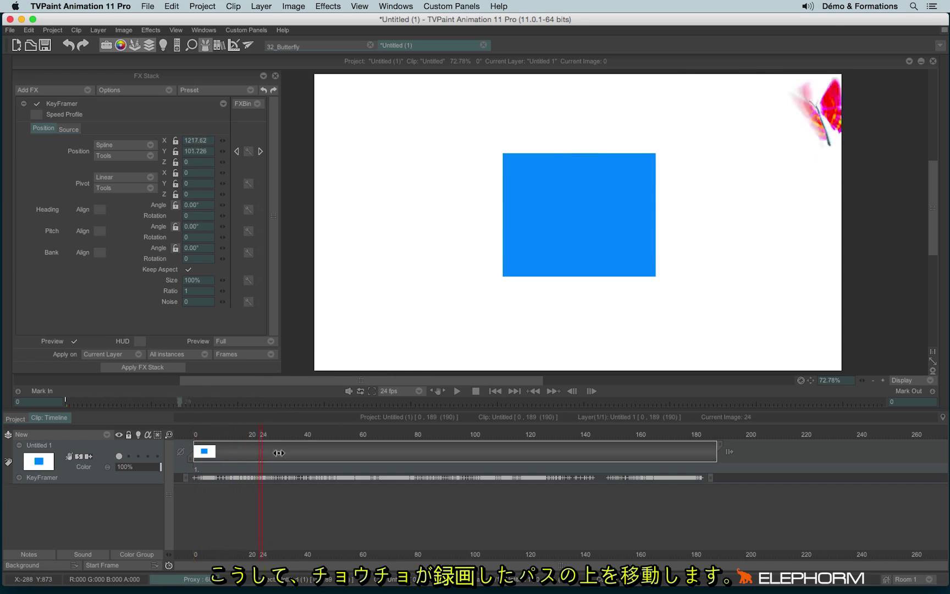